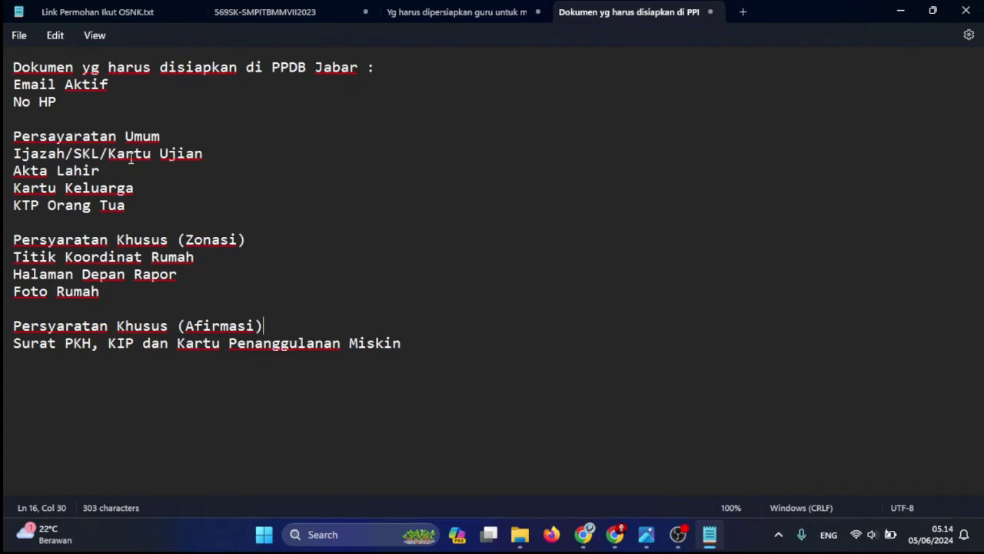
Add the line "Menggunakan yg asli" below "KTP Orang Tua" in the general requirements list
left_click(7, 158)
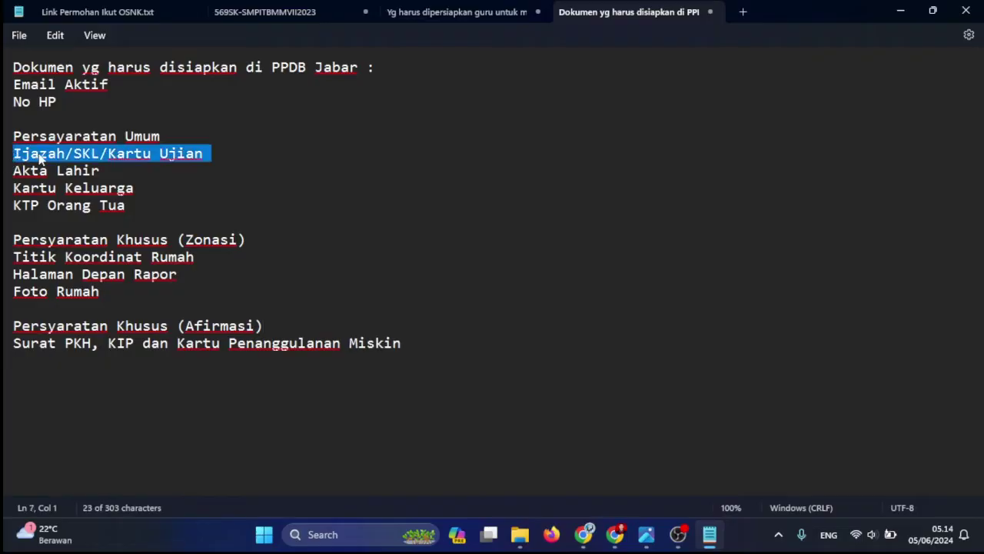
left_click(150, 172)
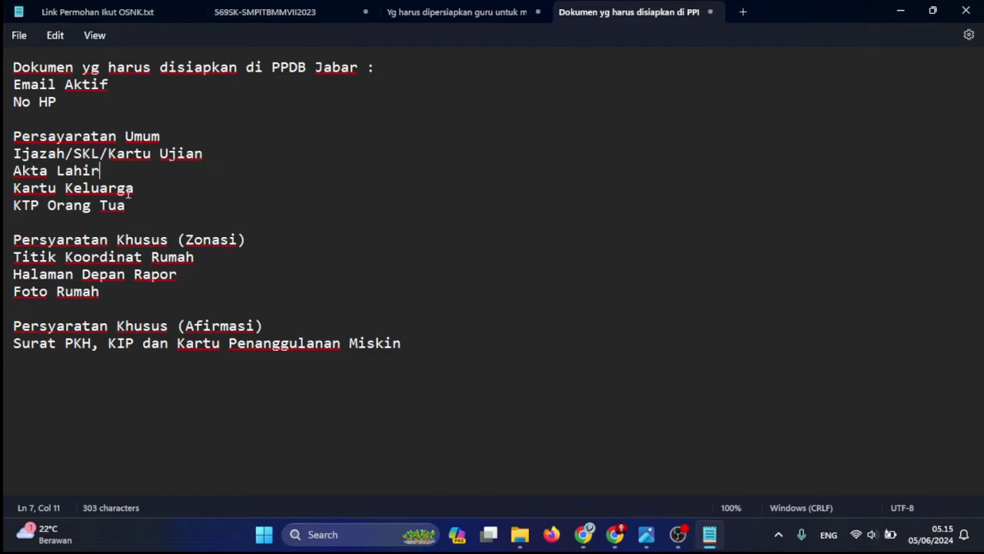
left_click(164, 205)
key("Return")
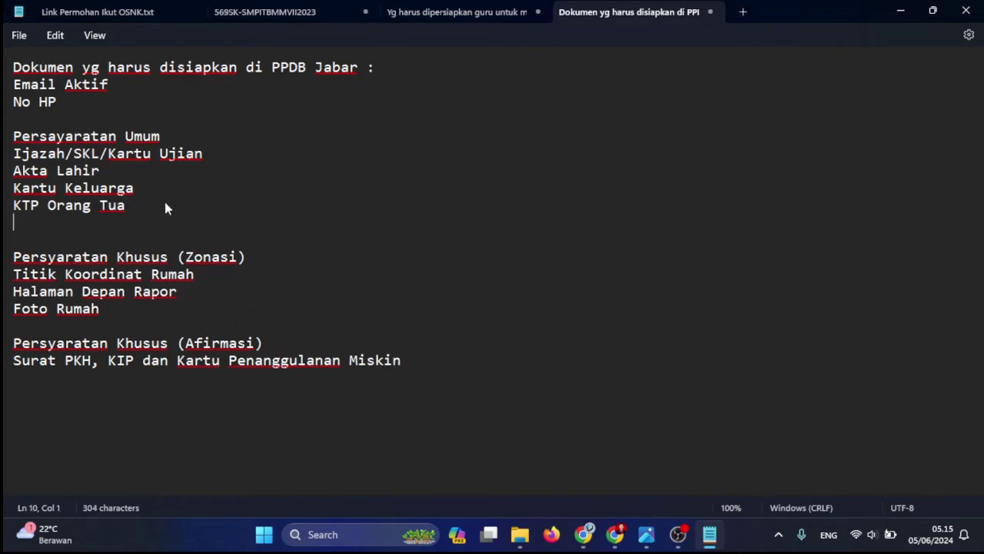
type("Menggunakan")
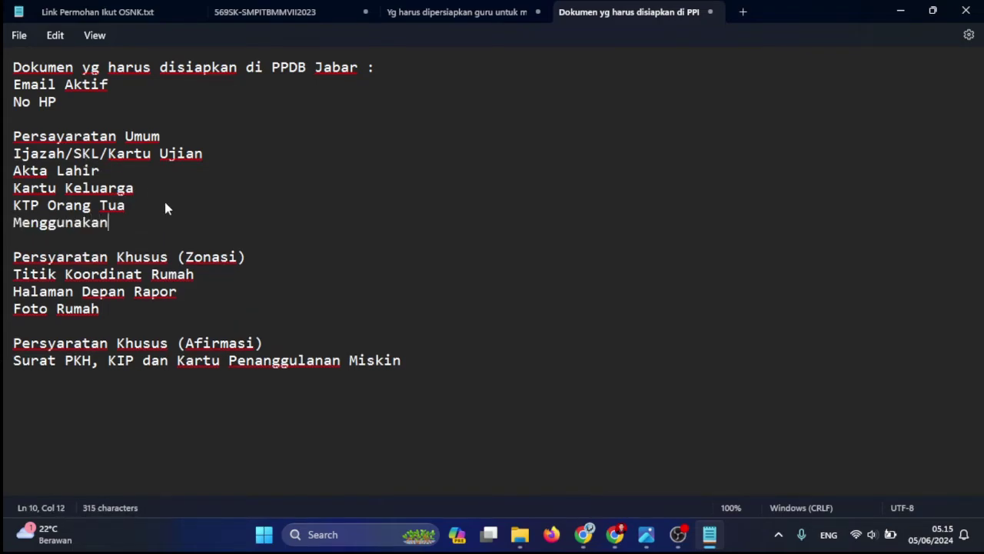
type(" yg asli")
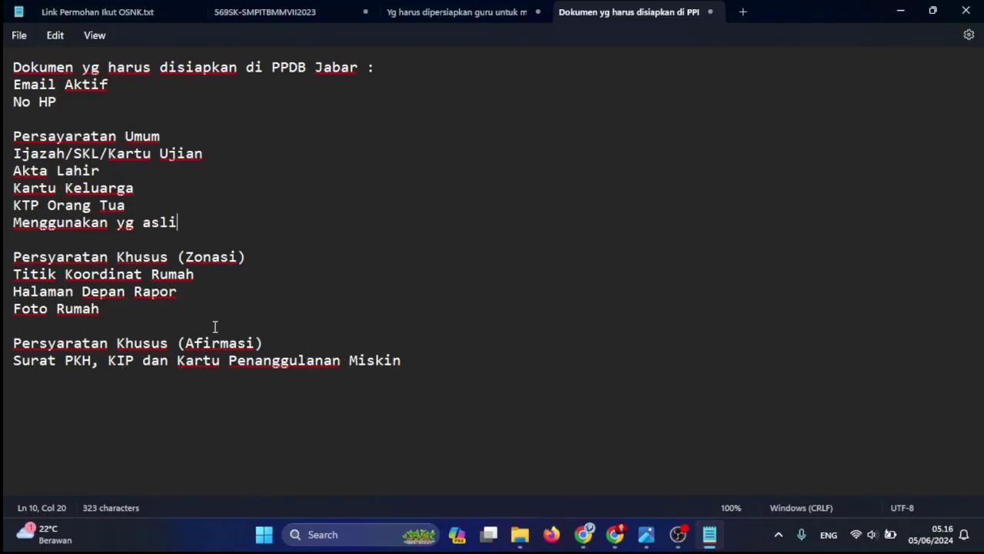
Copy the "Titik Koordinat Rumah" line from the Zonasi section to directly below the "Persyaratan Khusus (Afirmasi)" heading, without an extra blank line
triple_click(16, 278)
key("ctrl+c")
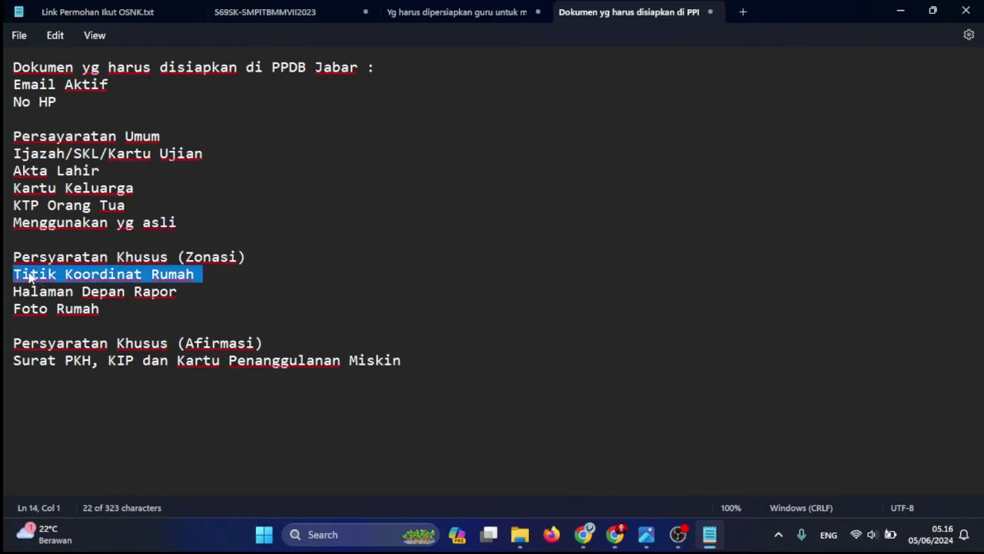
left_click(260, 346)
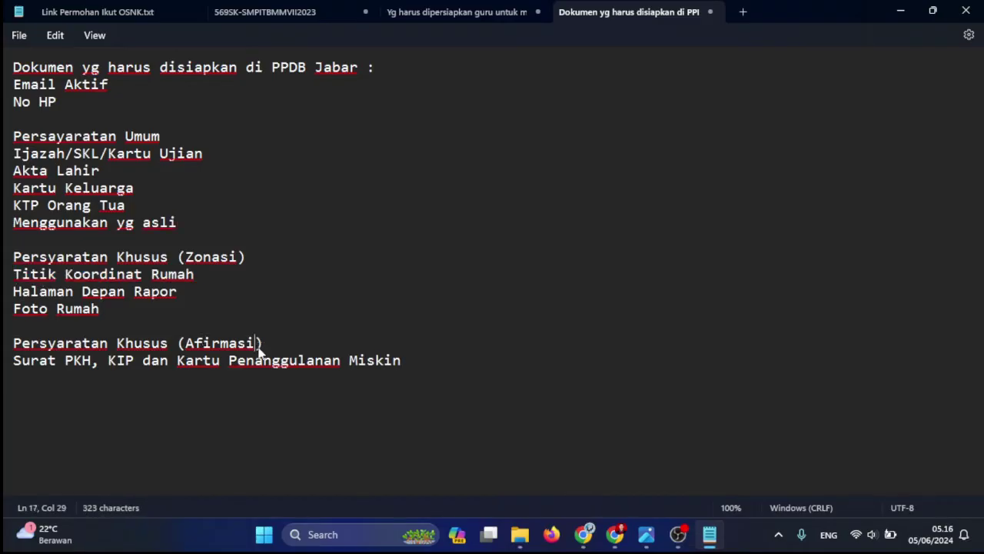
key("Return")
key("ctrl+v")
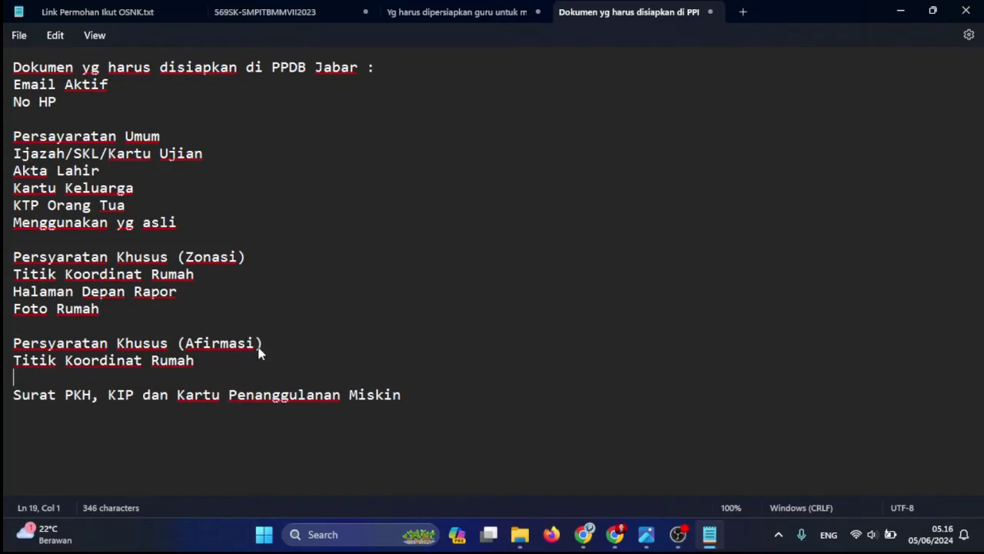
key("BackSpace")
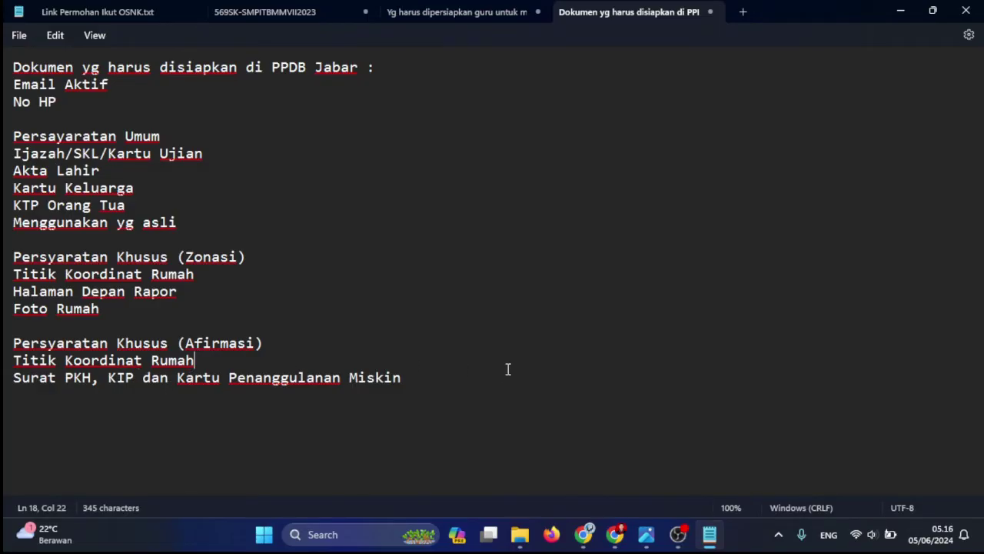
Switch to the PPDB Jawa Barat 2024 site in Chrome, log in with the prefilled credentials and dismiss the notifications
left_click(592, 532)
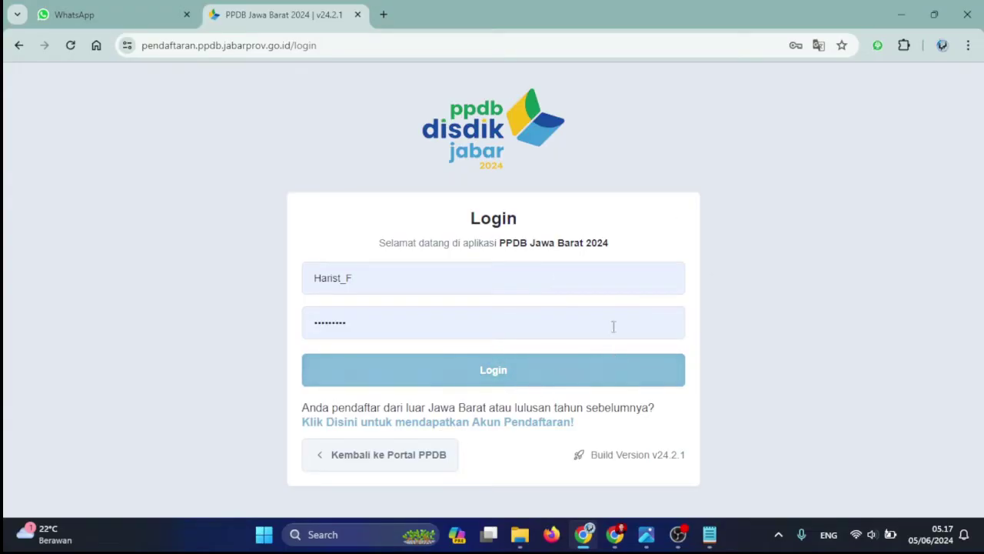
left_click(523, 374)
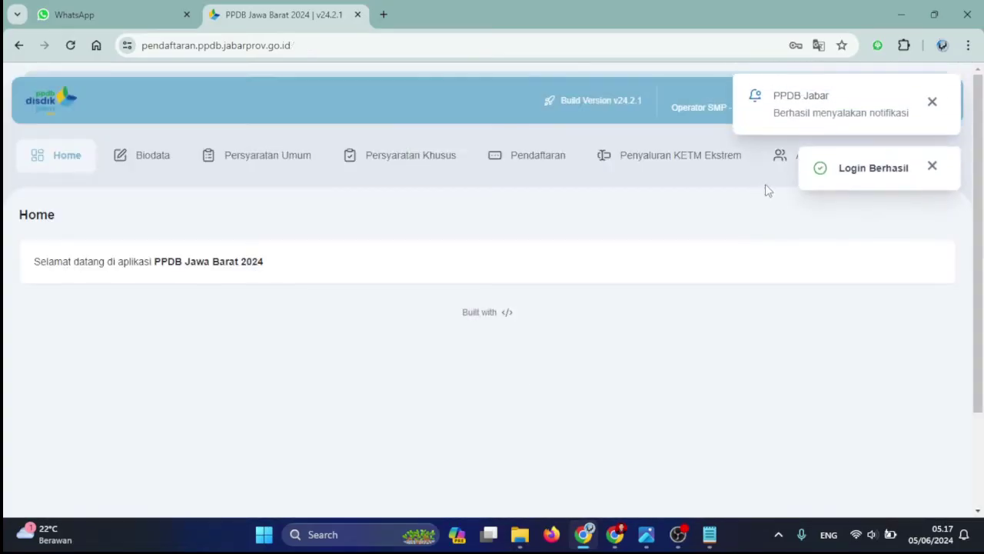
left_click(935, 101)
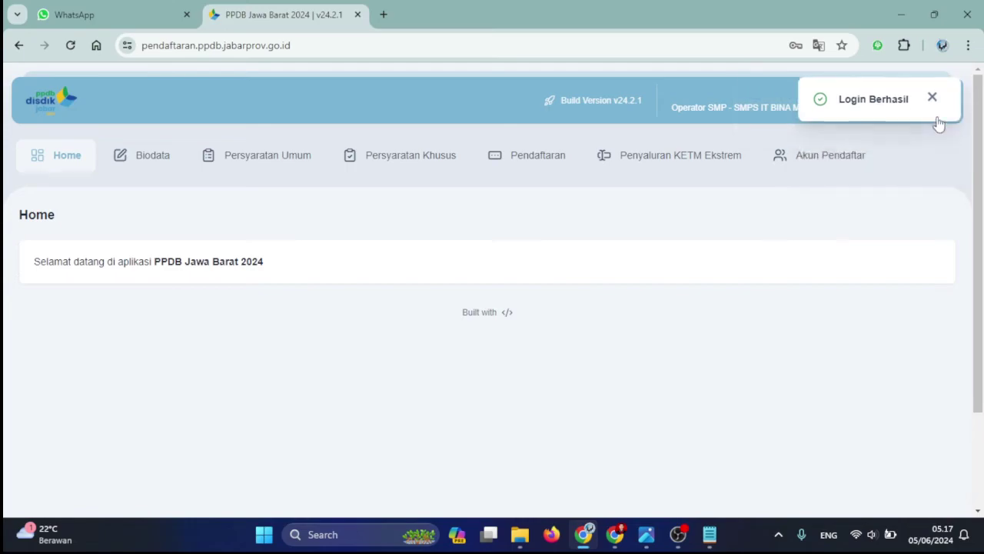
left_click(932, 98)
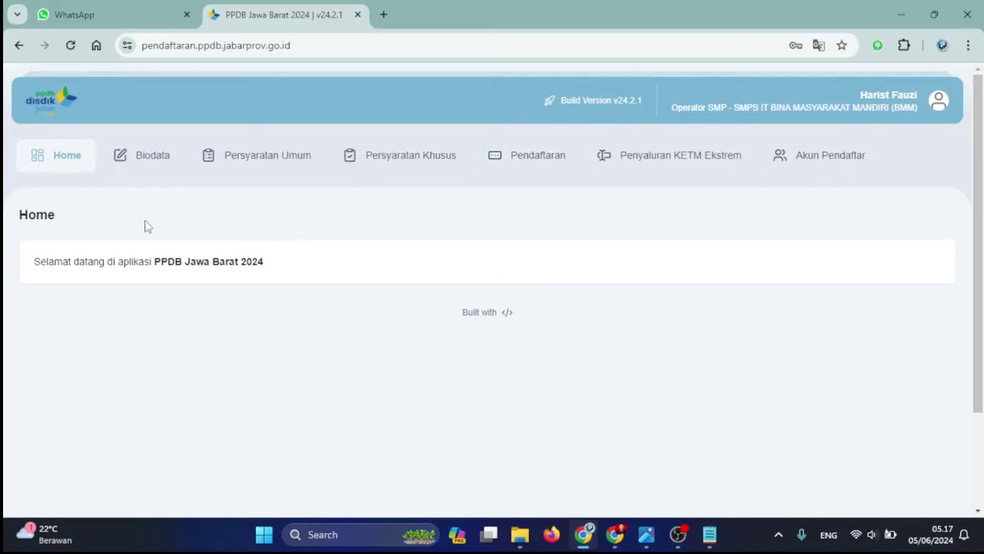
Go to the Biodata list of 2024 graduates and open the biodata form of the student in row 11
left_click(138, 164)
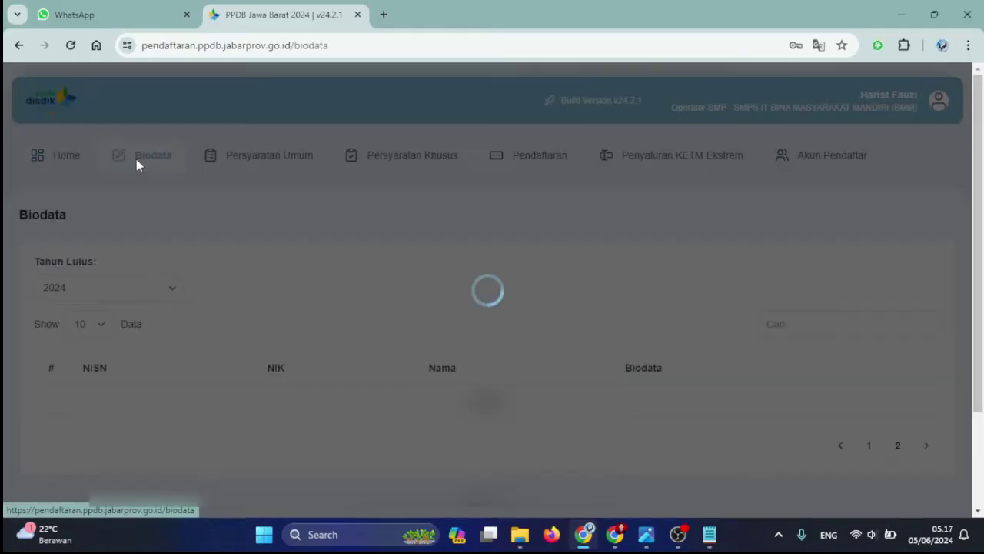
scroll(334, 294, "down", 1)
scroll(334, 294, "down", 1)
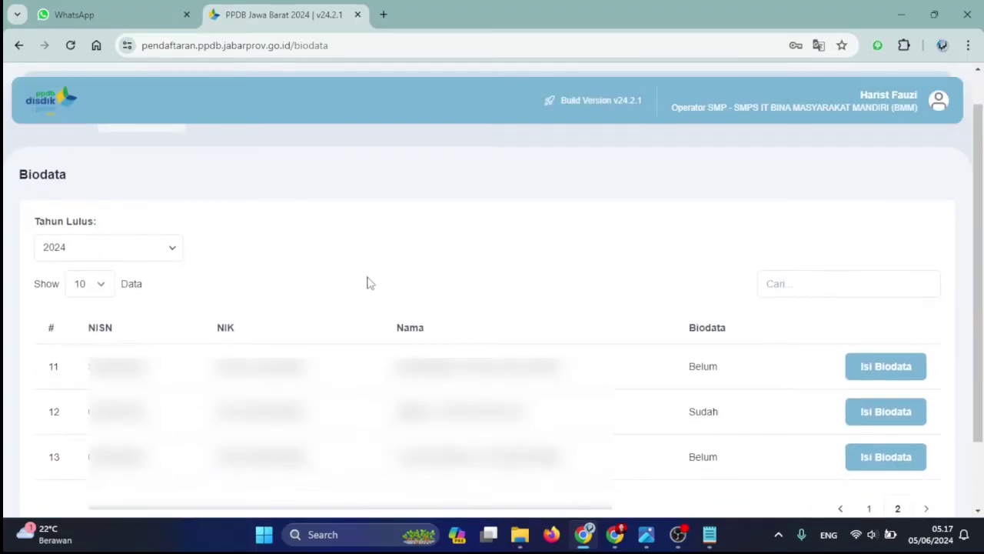
scroll(367, 283, "up", 1)
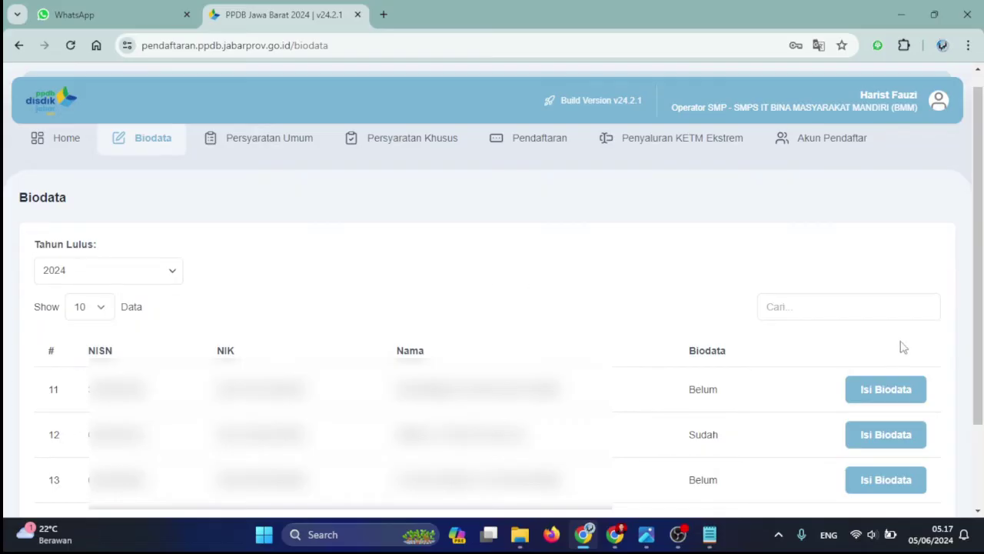
left_click(869, 388)
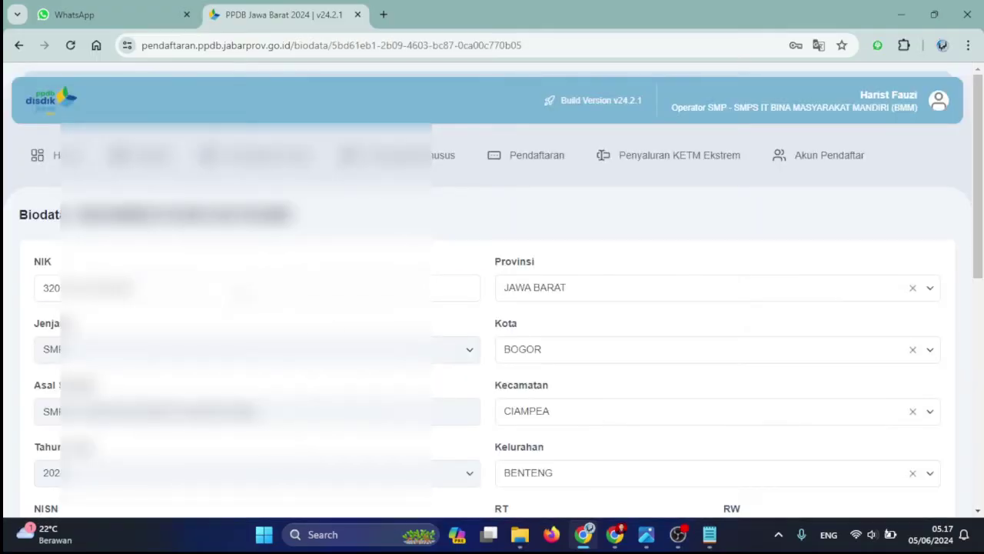
Fill in the student's e-mail address in the biodata form using the suggested entry
scroll(492, 308, "down", 1)
scroll(492, 307, "down", 1)
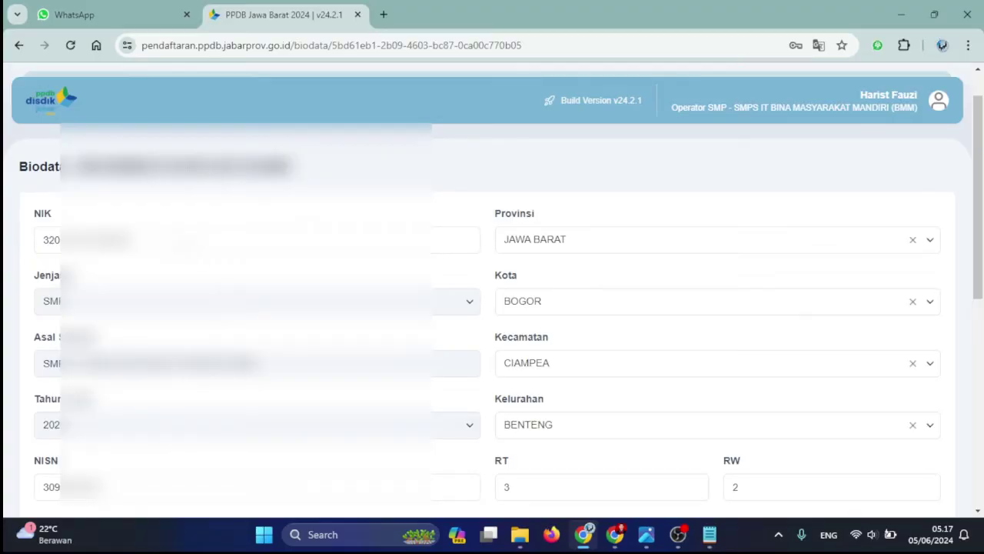
scroll(493, 308, "down", 2)
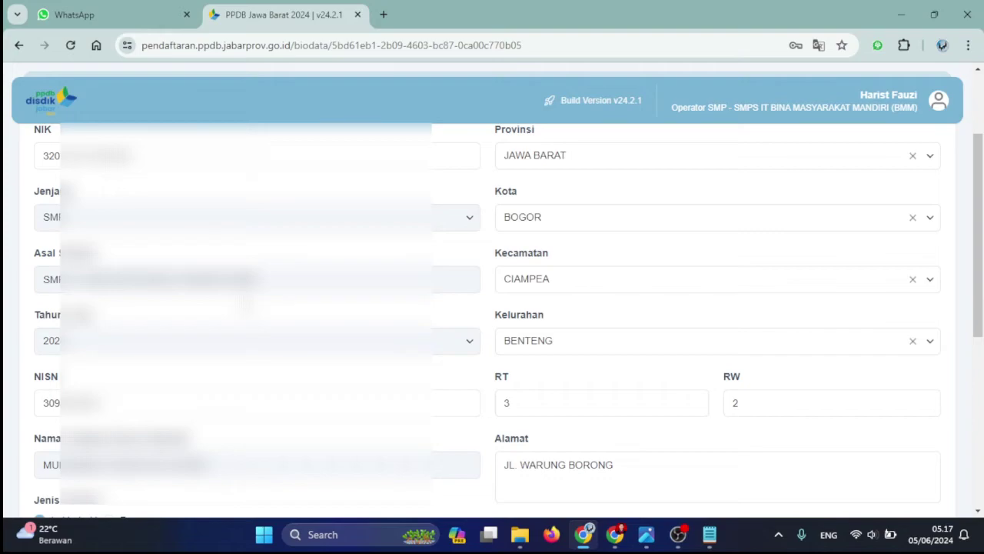
scroll(492, 307, "down", 2)
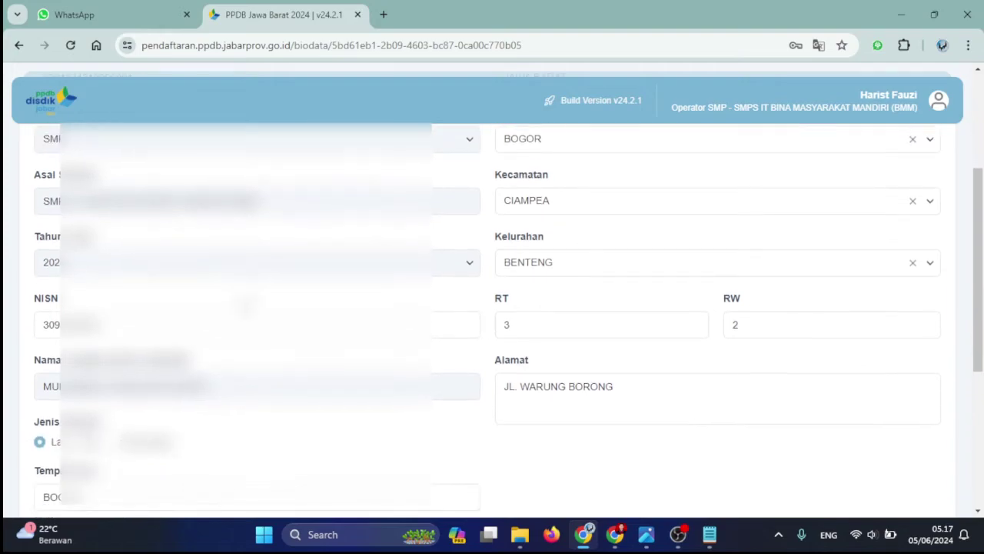
scroll(492, 308, "down", 3)
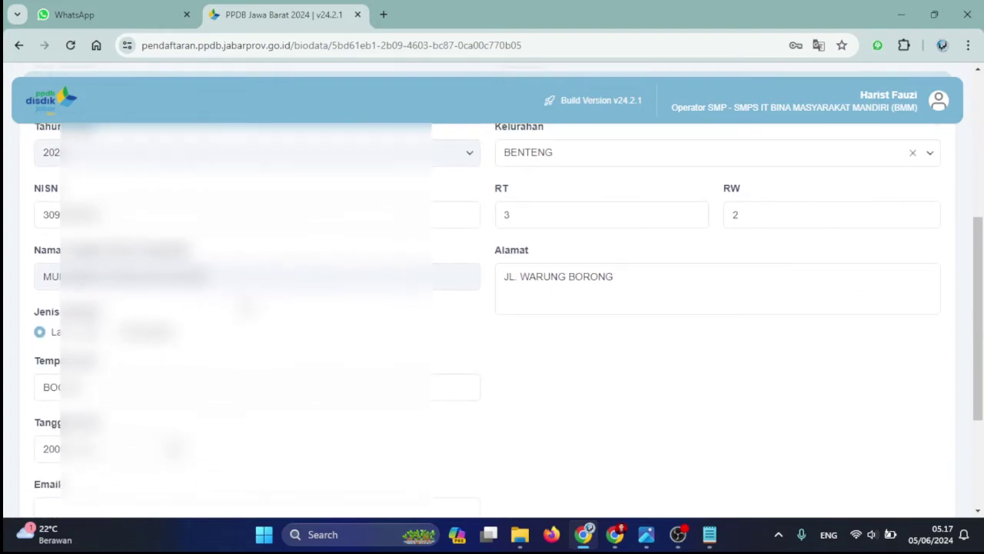
scroll(492, 307, "down", 4)
left_click(46, 372)
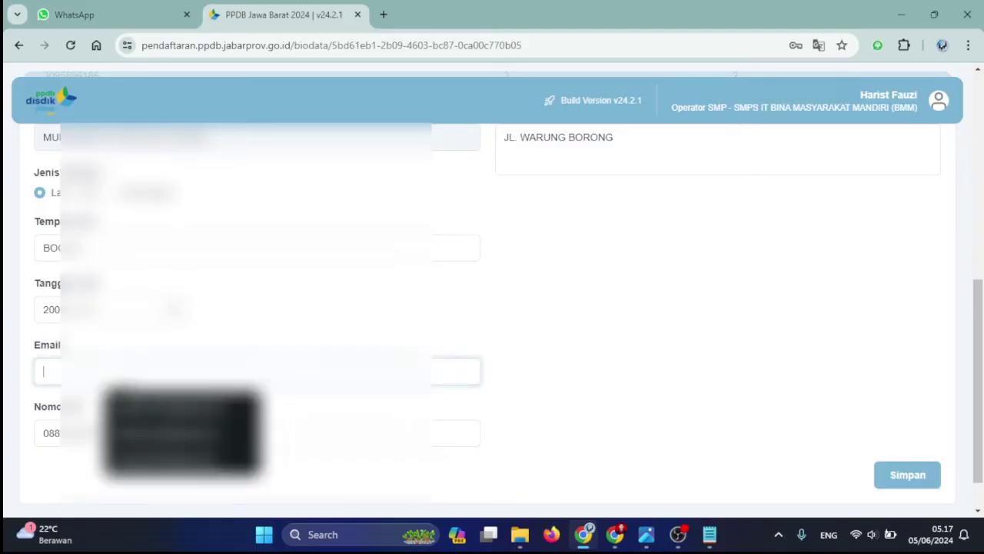
key("Down")
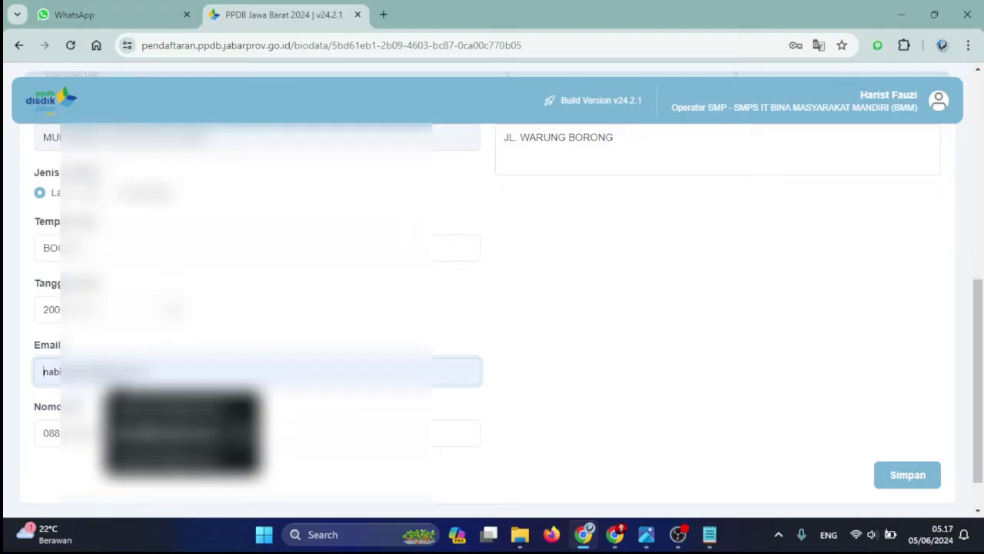
key("Return")
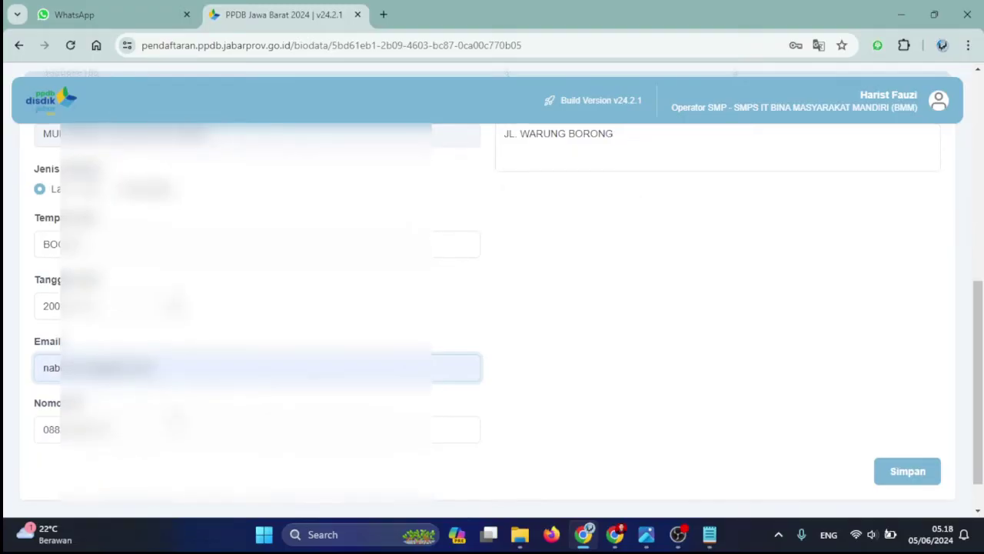
key("Tab")
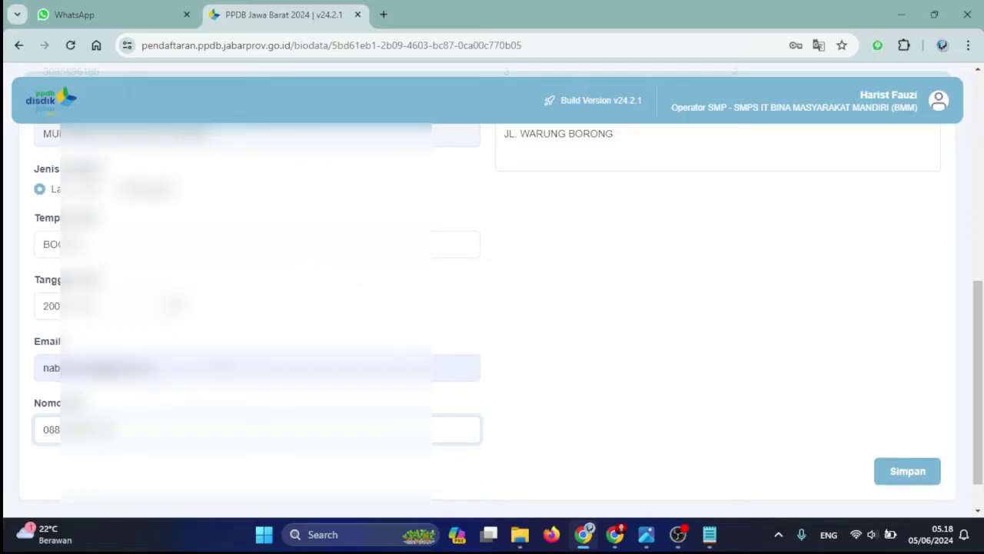
Review the student's region, RT/RW, address (Alamat) and remaining biodata fields for completeness
scroll(234, 365, "up", 1)
scroll(233, 365, "up", 2)
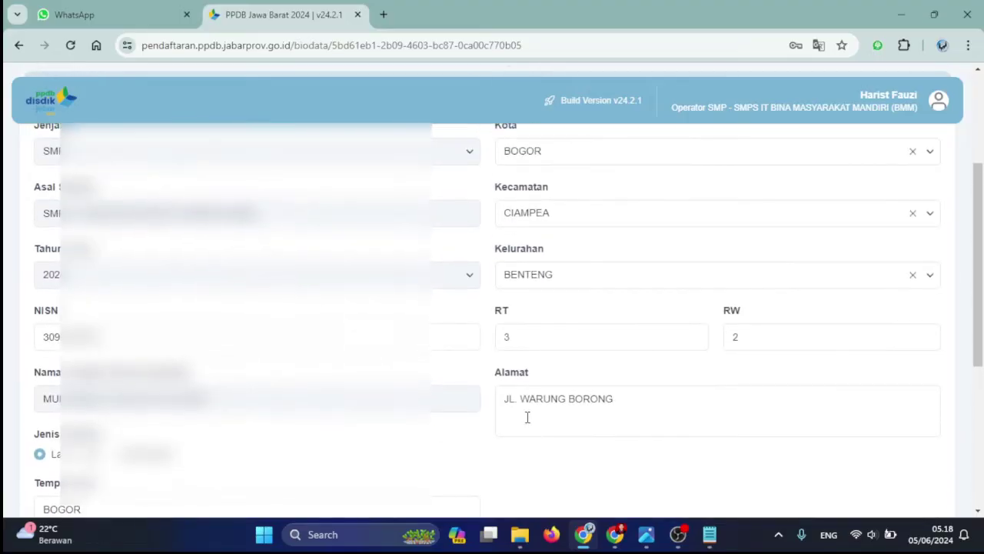
left_click(641, 410)
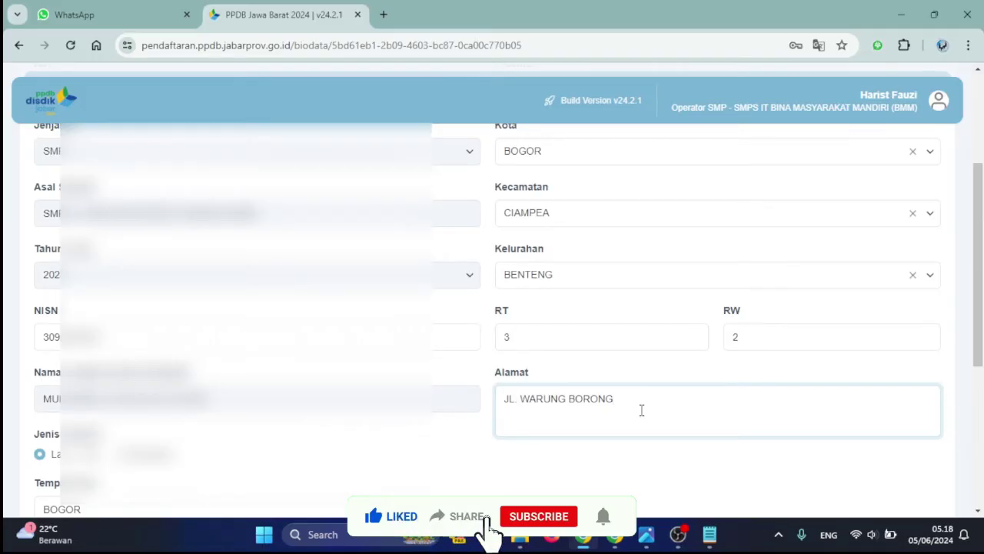
scroll(642, 410, "down", 1)
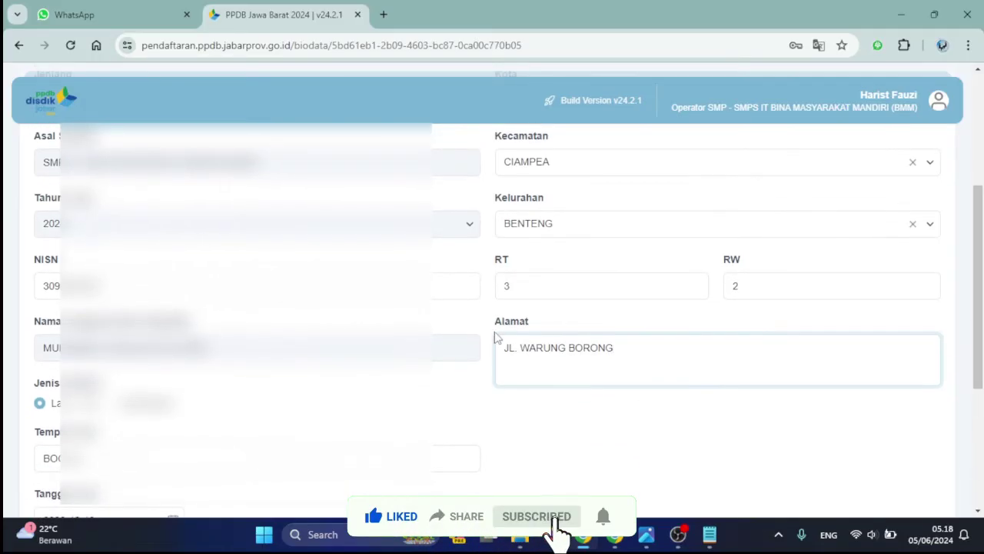
scroll(658, 409, "down", 1)
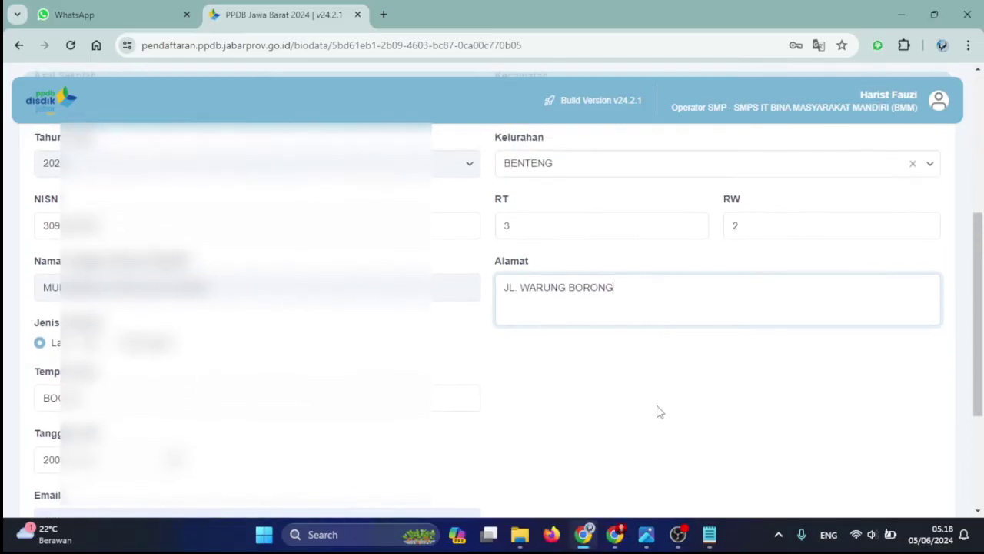
scroll(657, 410, "down", 1)
scroll(658, 410, "up", 1)
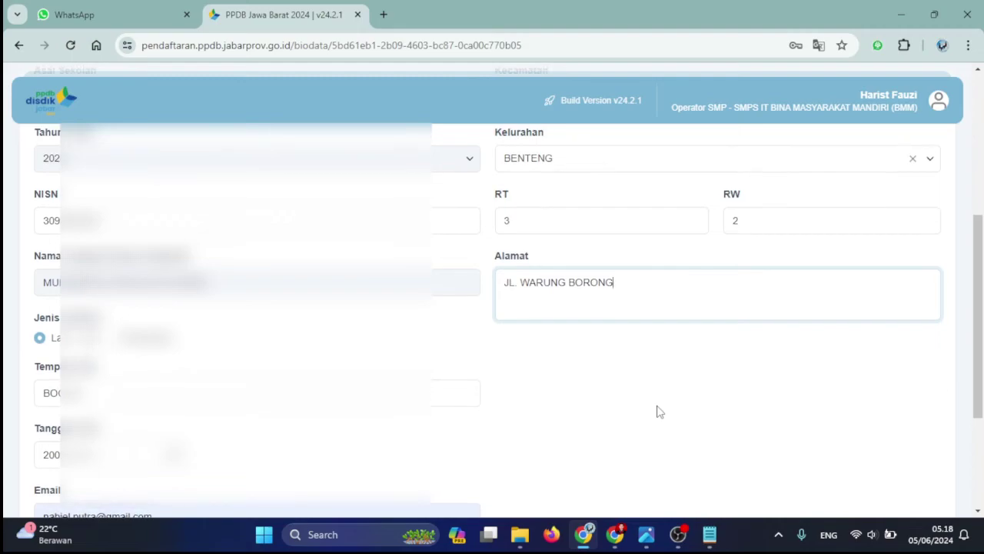
scroll(658, 410, "up", 1)
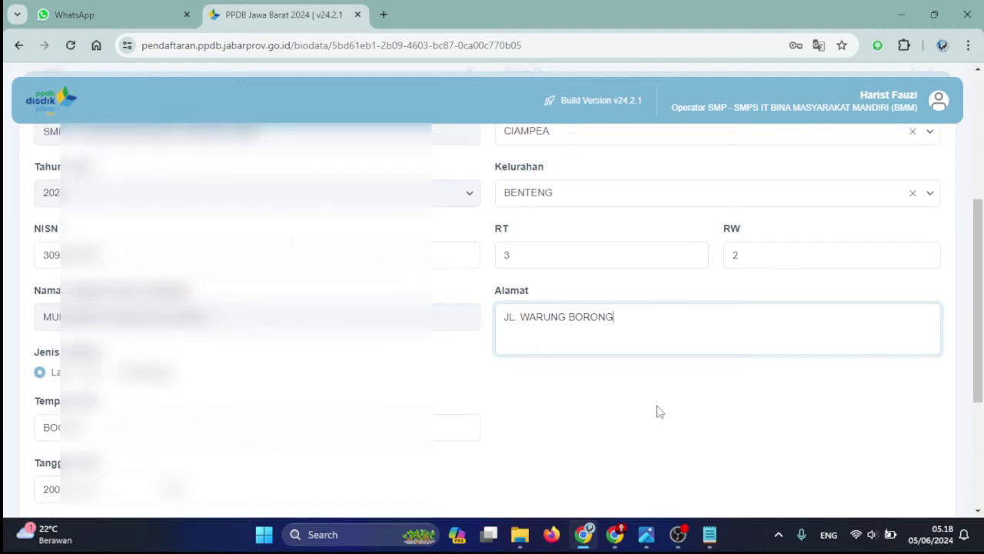
scroll(658, 411, "down", 5)
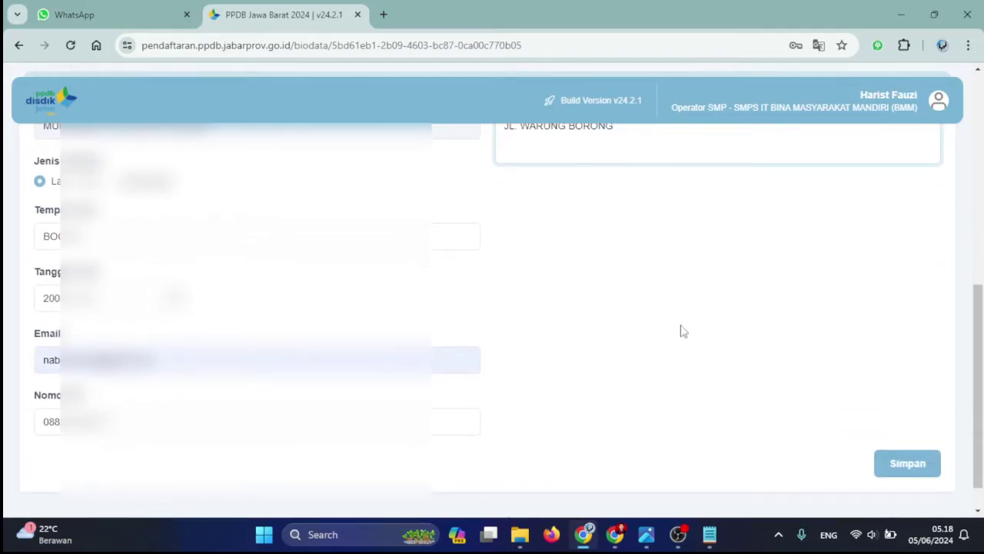
Save the student's biodata, dismiss the notification and return to the Biodata list
left_click(896, 452)
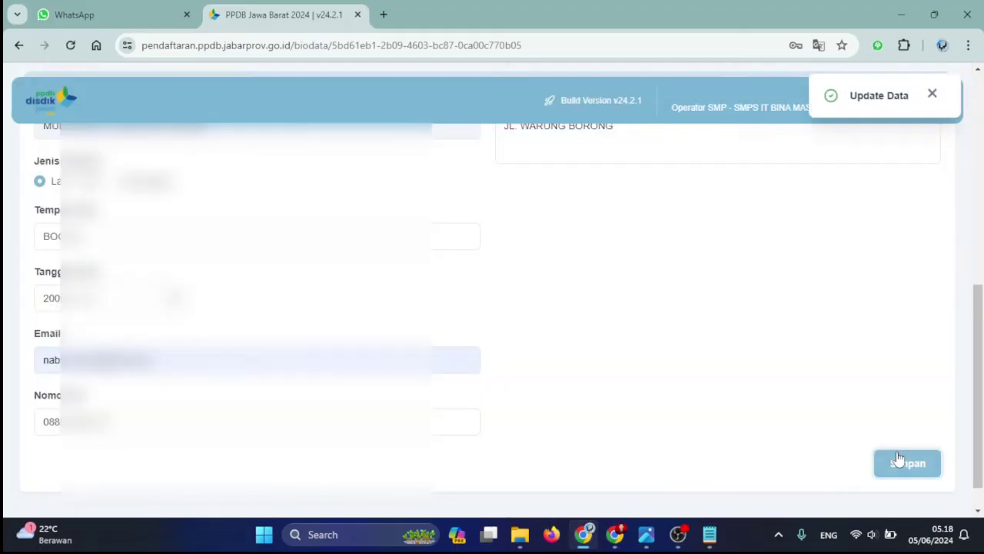
left_click(934, 94)
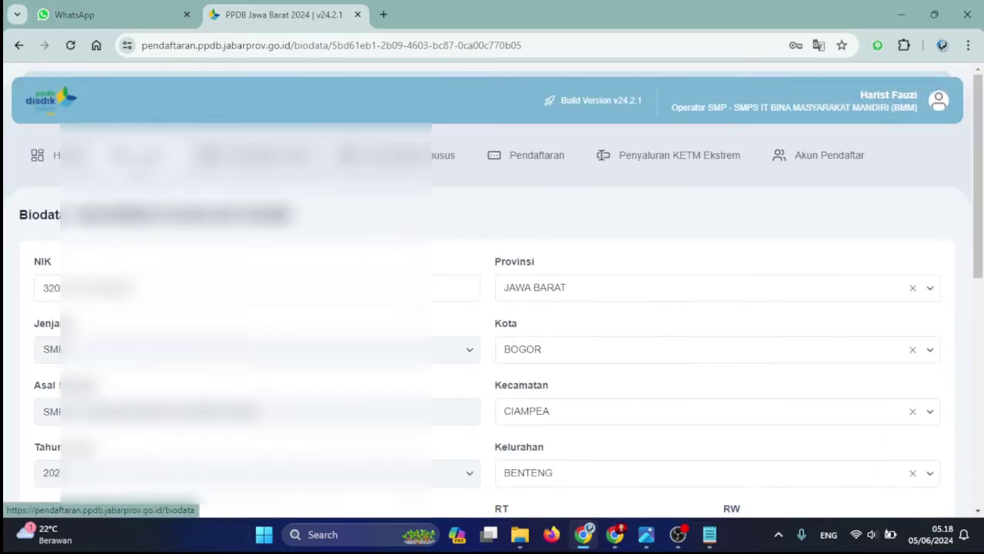
left_click(139, 155)
scroll(722, 390, "down", 2)
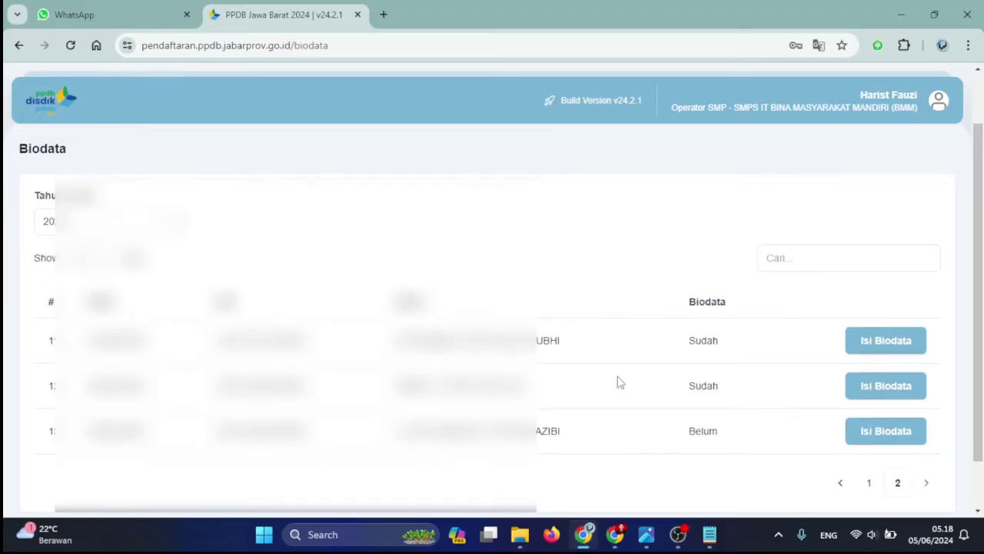
Go to the Persyaratan Umum list of 2024 graduates and open the general requirements form of the student in row 11
scroll(621, 382, "up", 2)
left_click(246, 161)
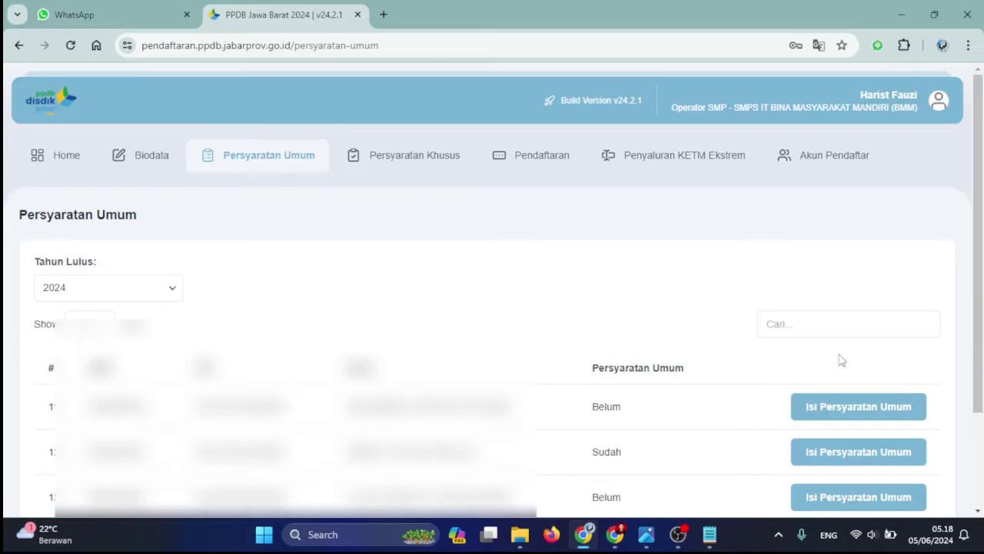
left_click(867, 414)
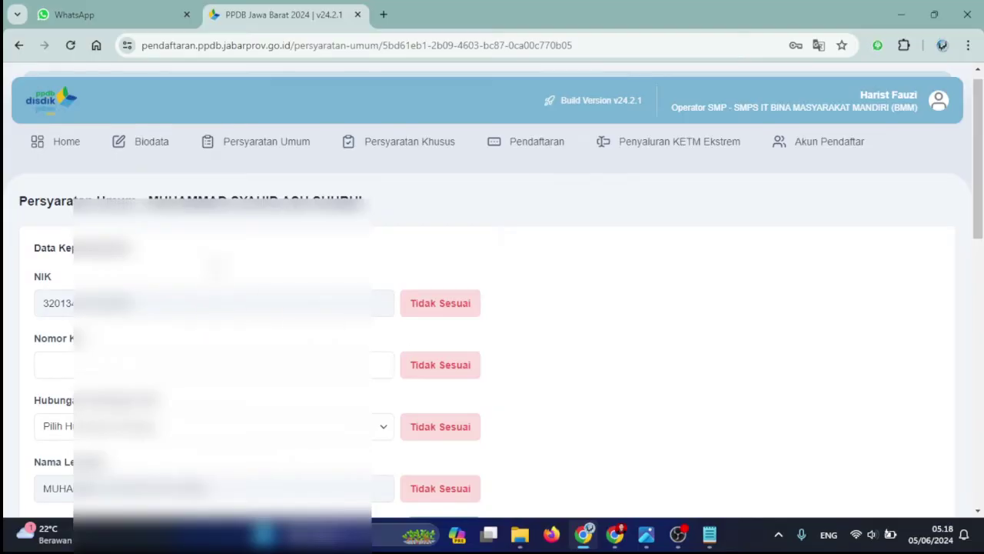
scroll(215, 264, "down", 1)
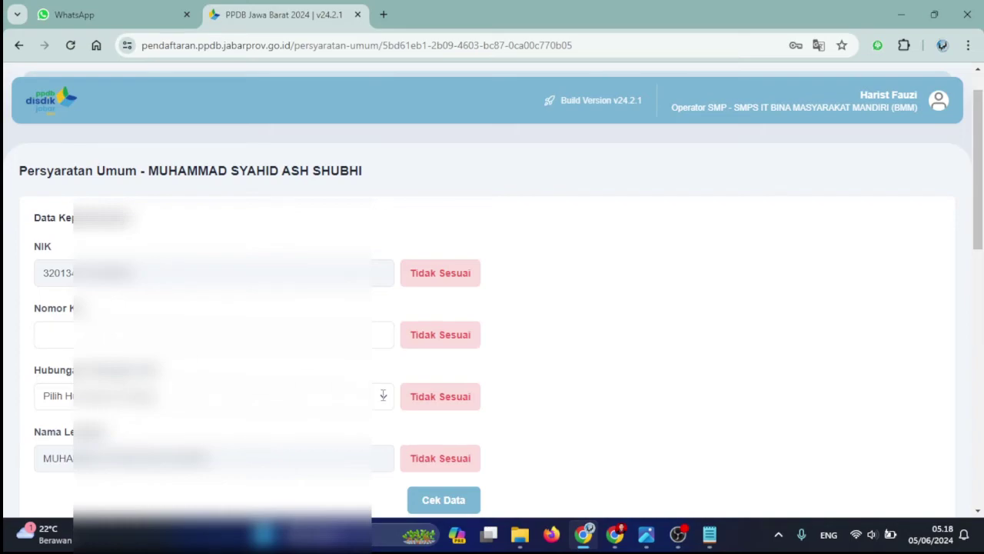
Look through the Hubungan Keluarga di KK options without choosing one, and view the other Persyaratan Umum fields of the student
left_click(386, 399)
left_click(386, 398)
left_click(384, 399)
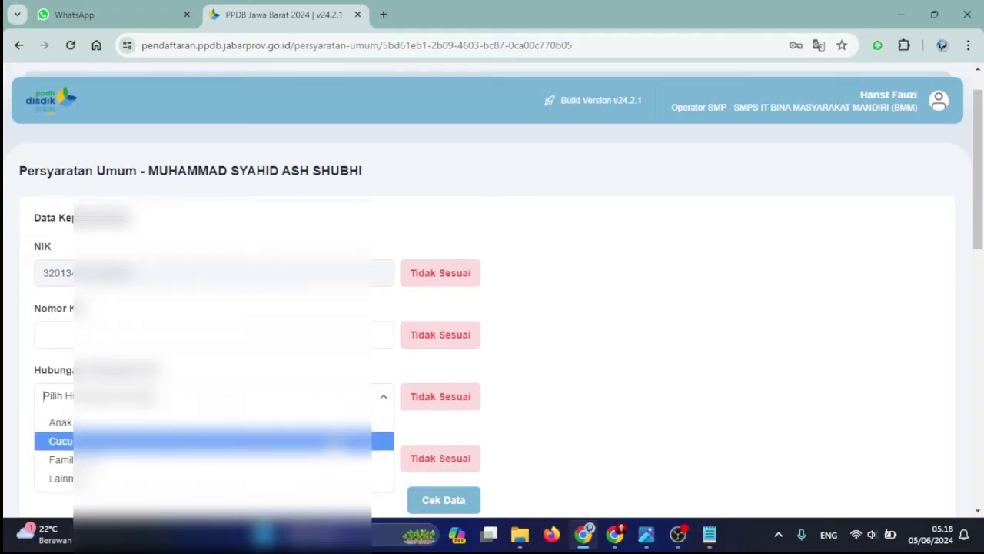
left_click(565, 356)
scroll(493, 308, "down", 2)
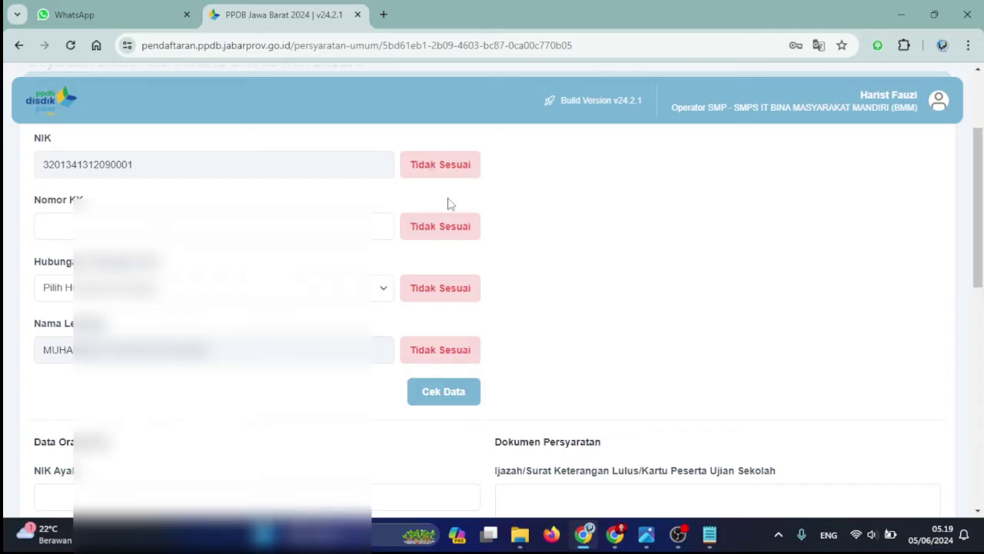
scroll(481, 282, "down", 1)
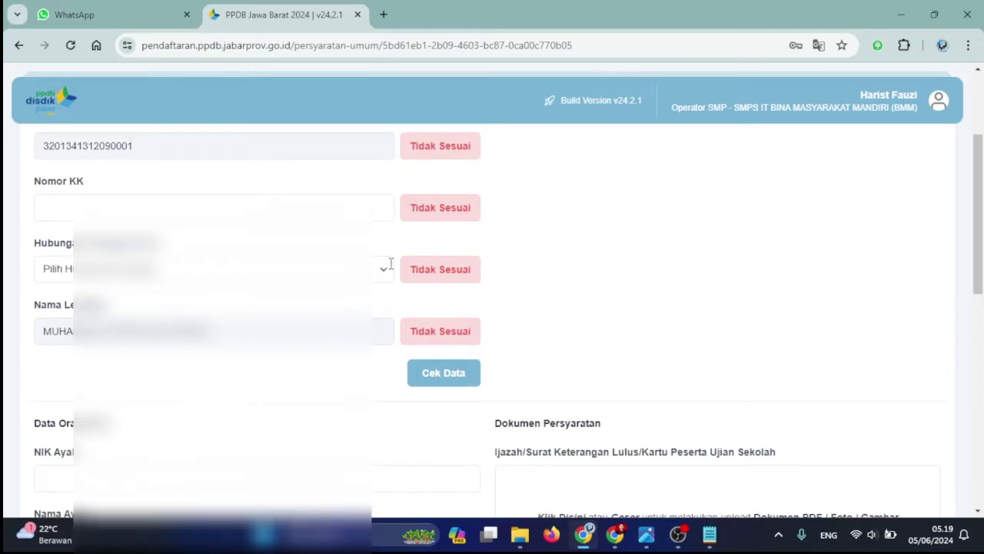
scroll(389, 263, "down", 1)
scroll(388, 263, "up", 3)
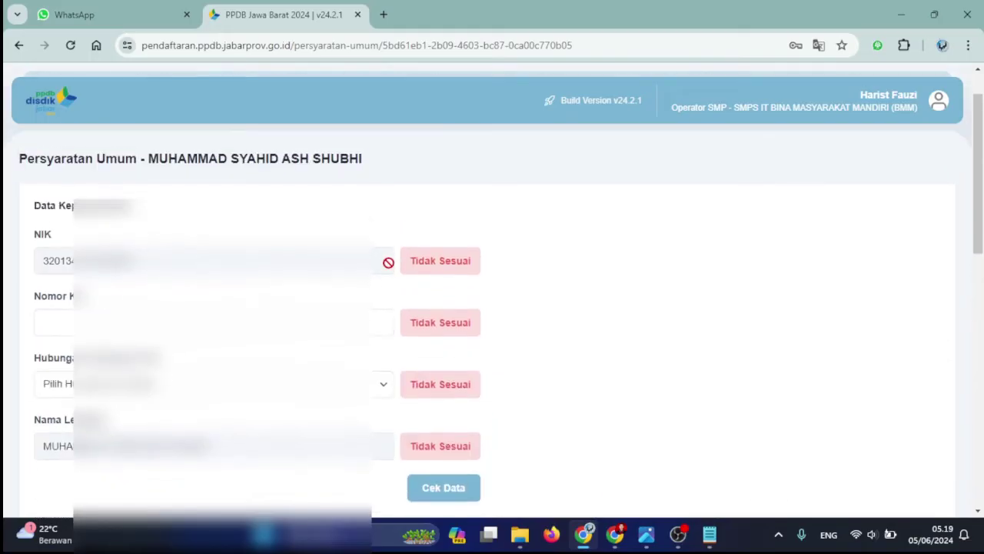
scroll(389, 266, "up", 1)
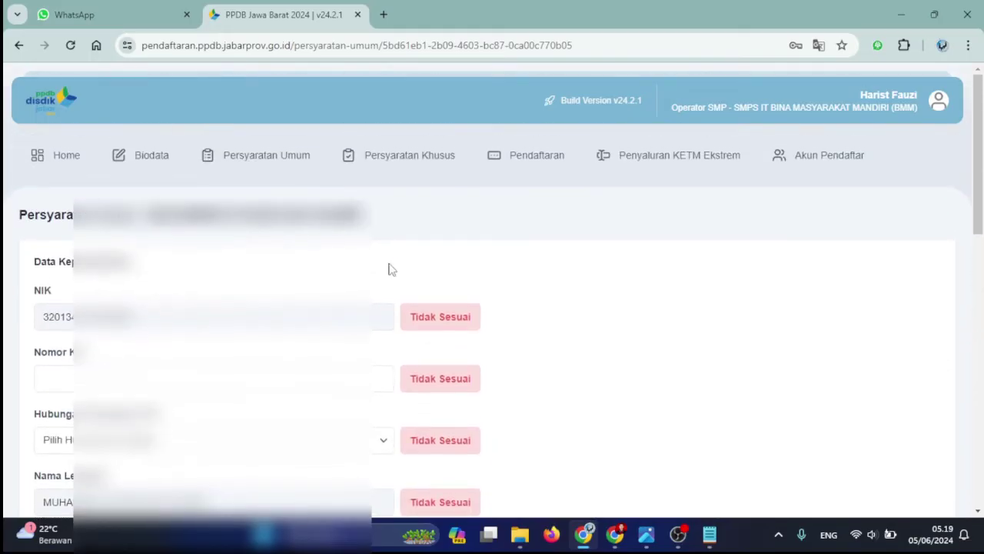
Check the Persyaratan Khusus list and open the already completed Persyaratan Umum form of the student in row 12
left_click(376, 163)
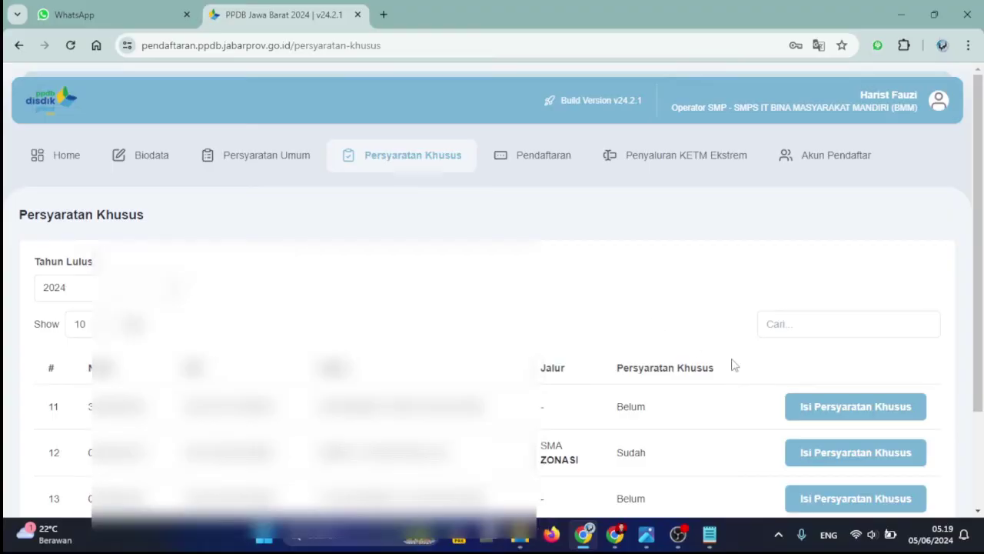
scroll(731, 365, "down", 1)
left_click(845, 384)
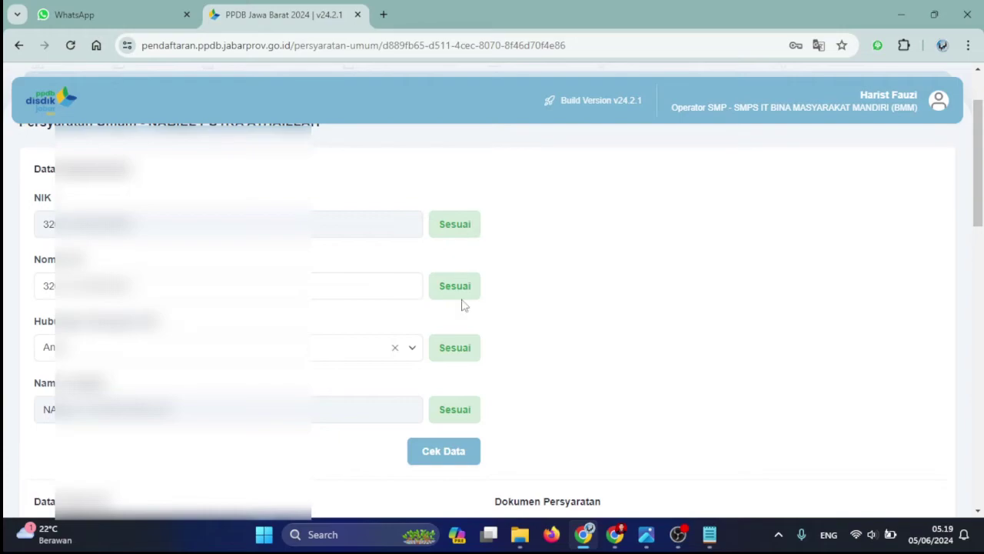
Review the completed form's population data, parent and guardian data, contact numbers and uploaded documents
scroll(477, 356, "down", 1)
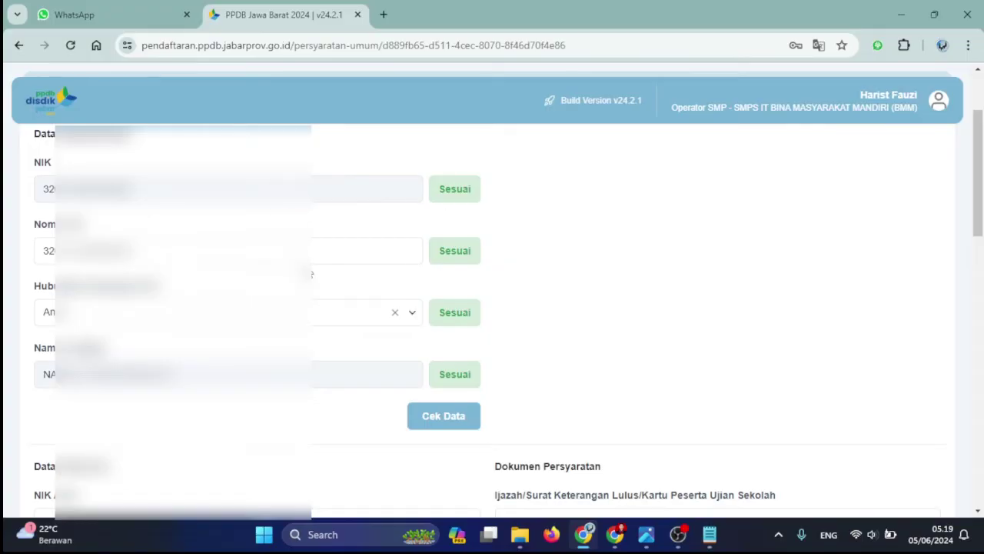
scroll(311, 274, "down", 3)
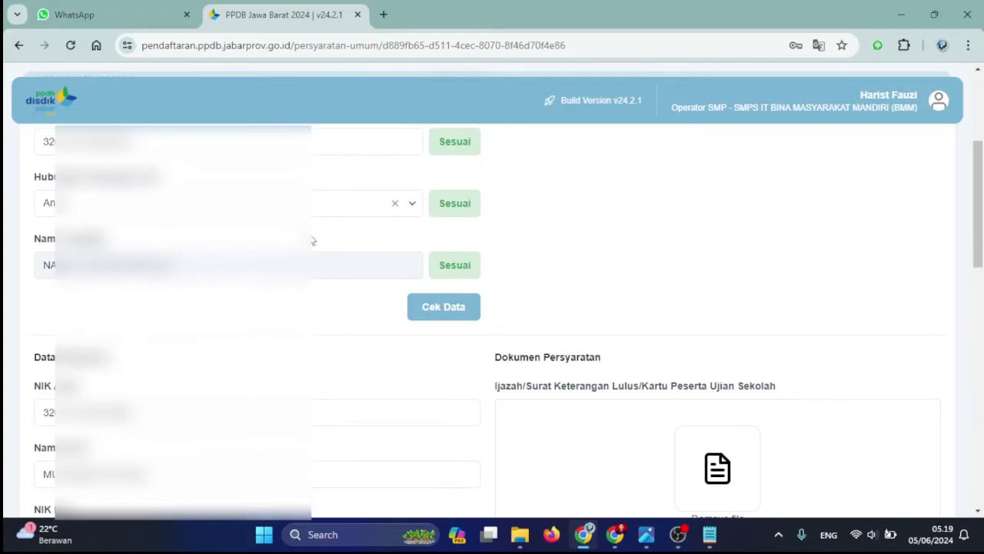
scroll(313, 233, "down", 3)
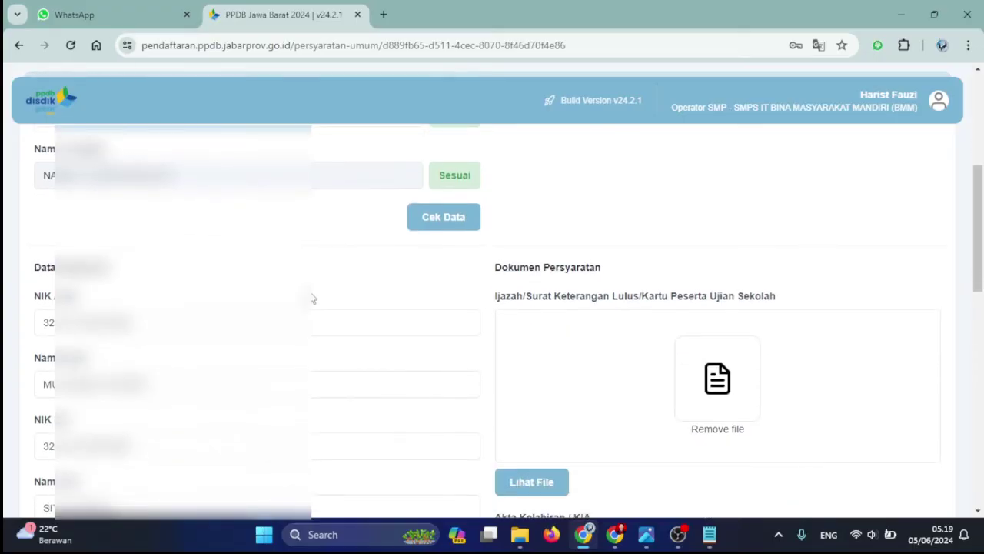
scroll(313, 299, "down", 1)
scroll(266, 289, "down", 4)
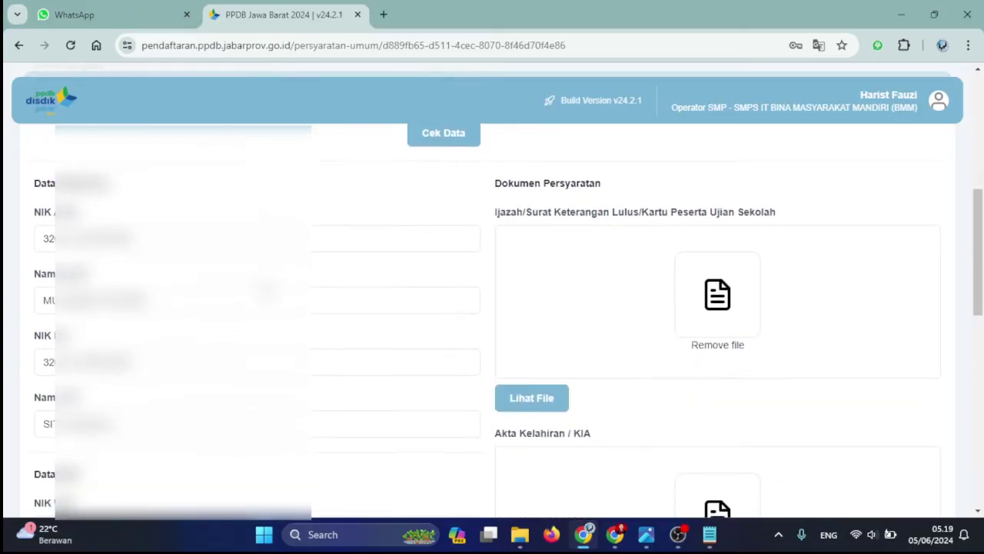
scroll(266, 288, "down", 2)
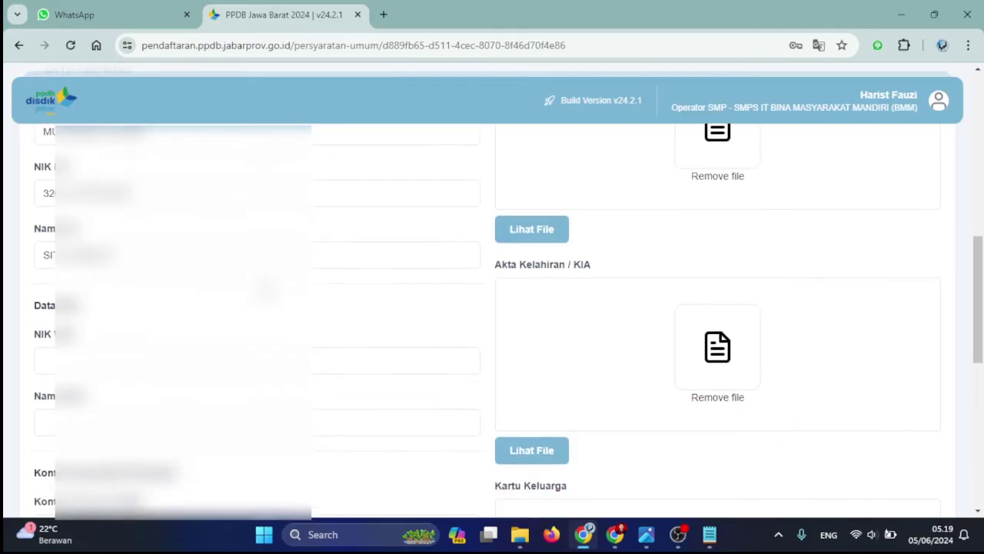
scroll(263, 283, "down", 3)
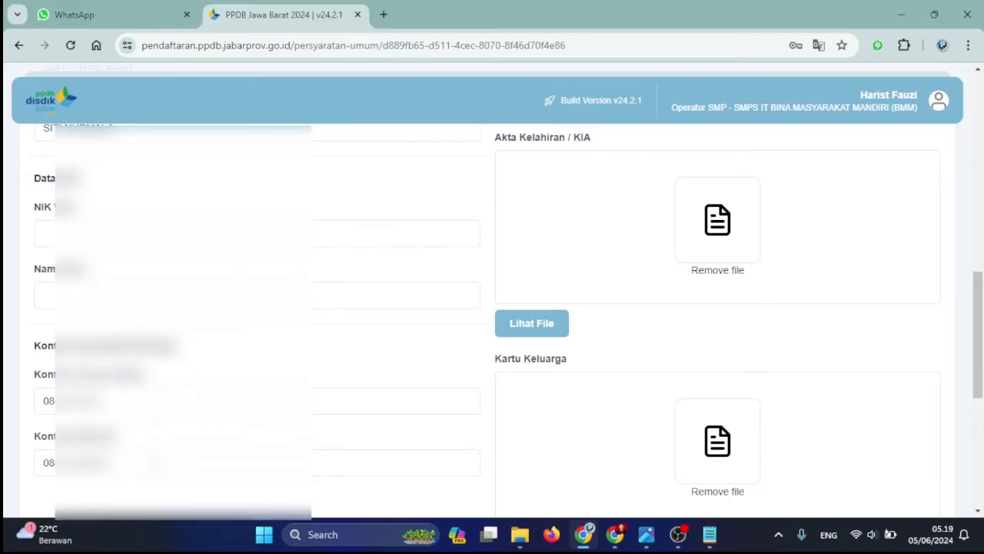
scroll(495, 396, "up", 10)
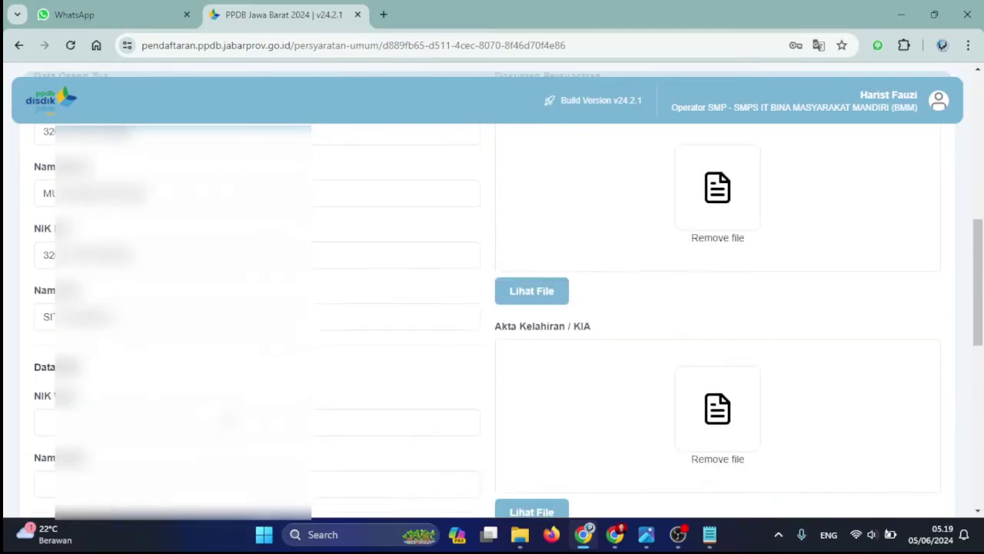
scroll(538, 380, "up", 1)
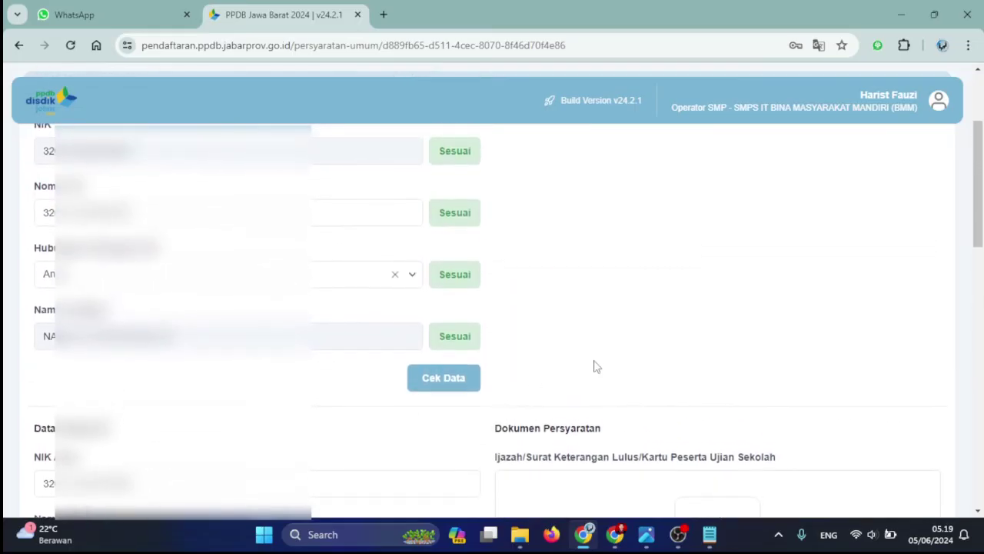
View the file uploaded under Ijazah/Surat Keterangan Lulus/Kartu Peserta Ujian Sekolah and close the preview
scroll(593, 365, "down", 1)
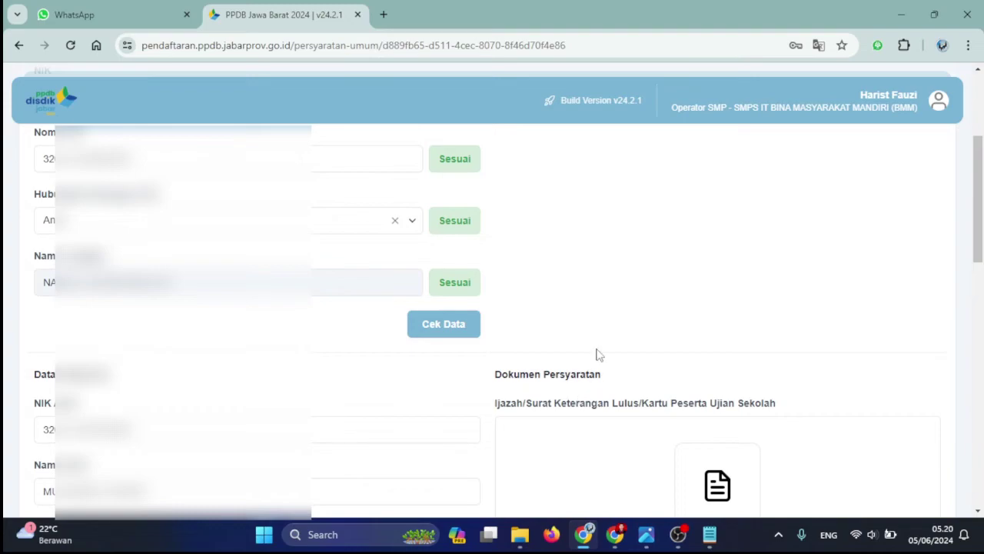
scroll(597, 352, "down", 1)
scroll(599, 369, "down", 1)
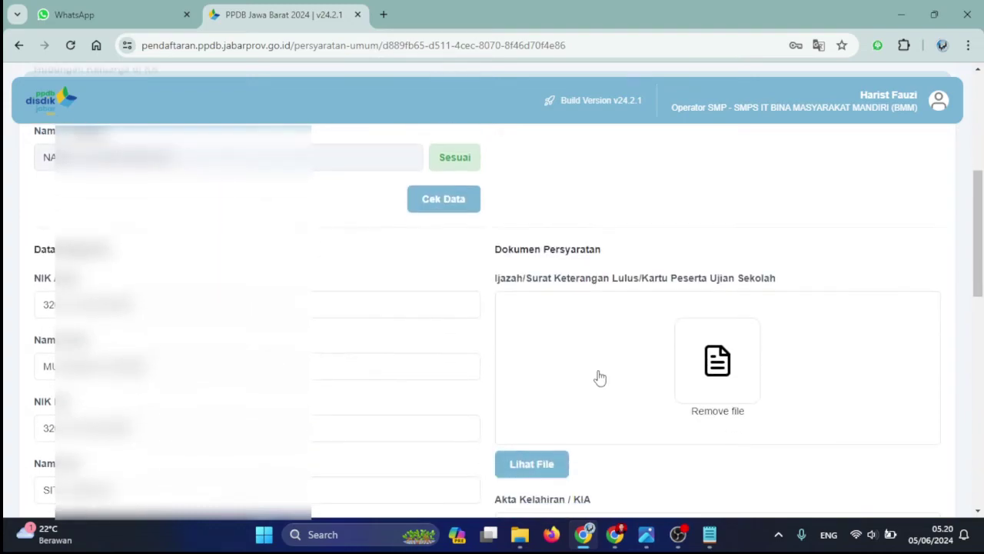
left_click(521, 464)
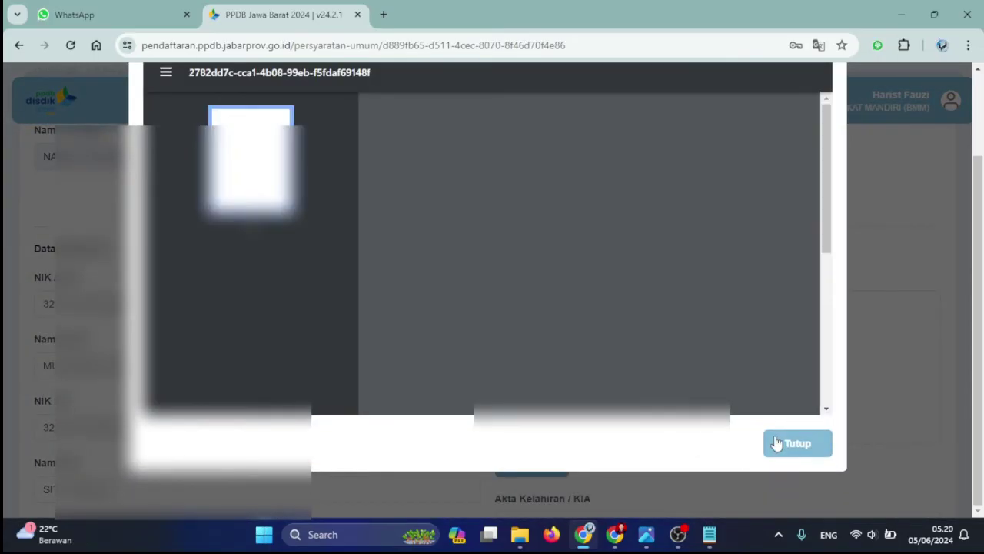
left_click(775, 439)
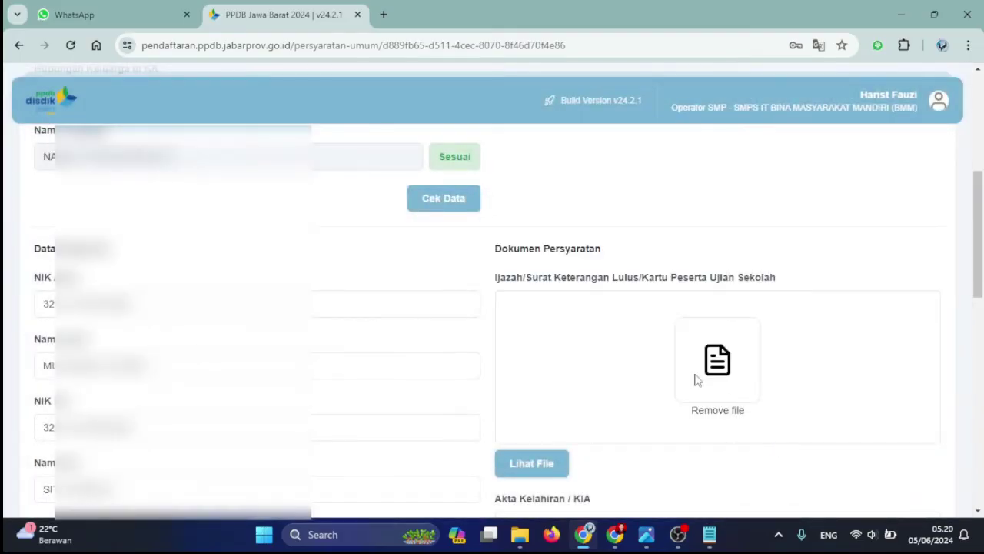
scroll(641, 359, "down", 1)
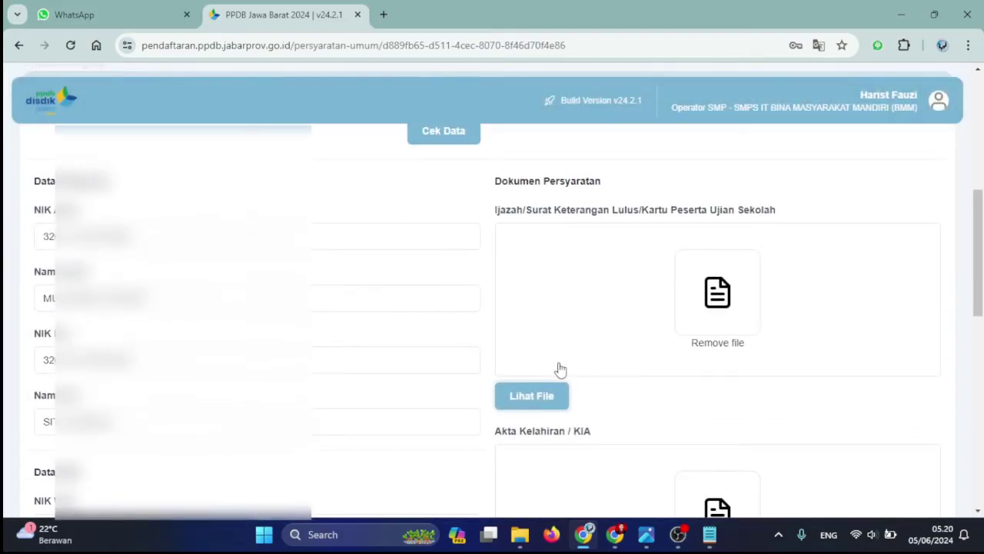
left_click(540, 395)
scroll(631, 392, "down", 1)
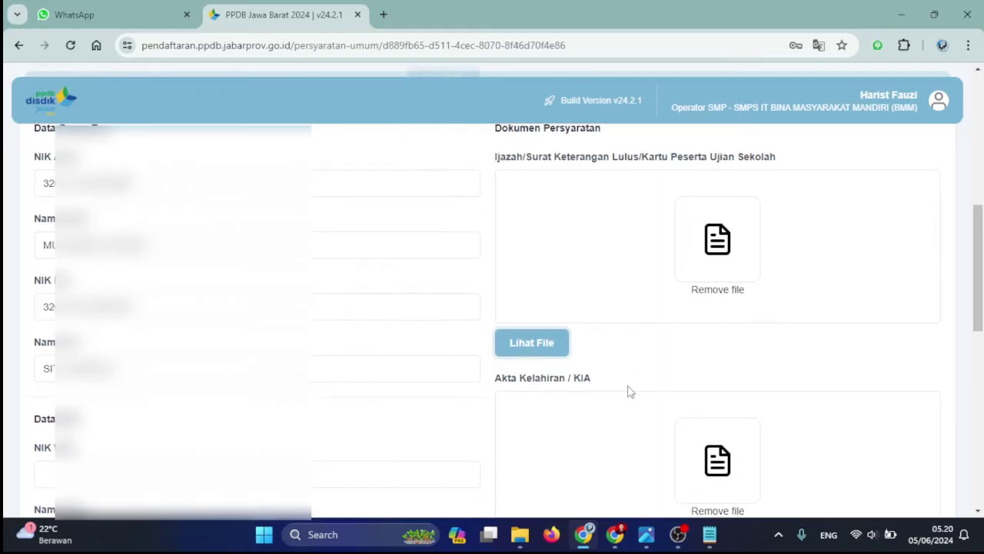
Examine the remaining document uploads: Akta Kelahiran / KIA, Kartu Keluarga and KTP Orang Tua
scroll(630, 392, "down", 2)
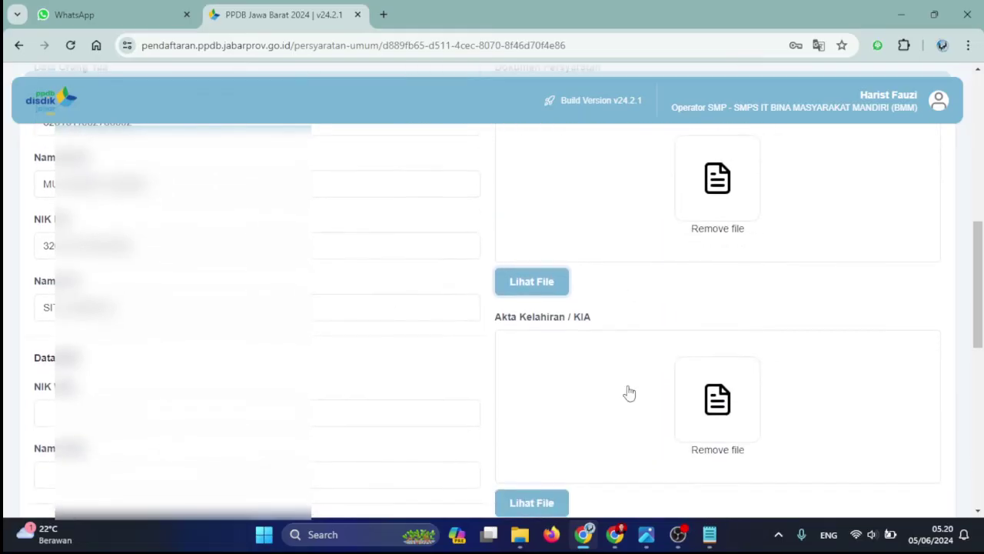
scroll(631, 374, "down", 1)
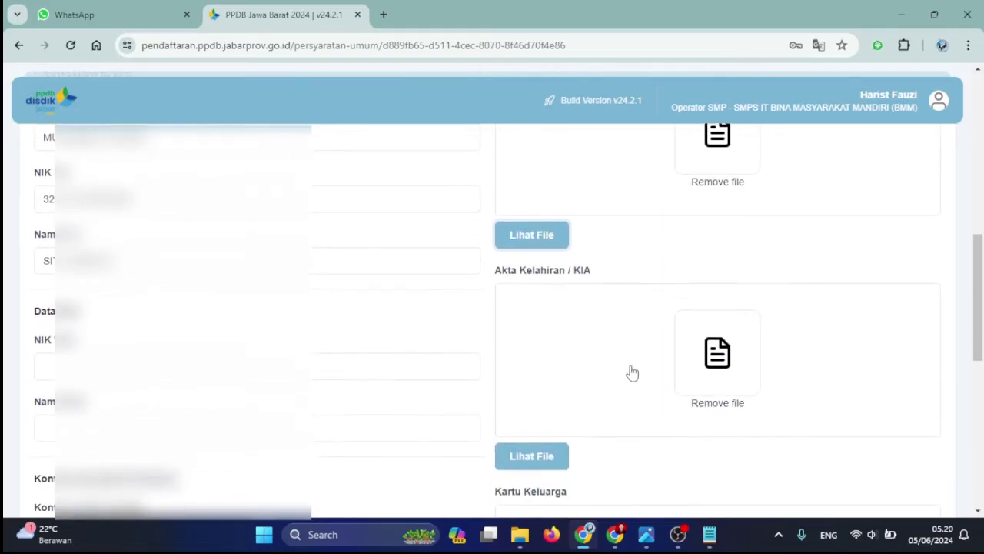
scroll(632, 373, "down", 5)
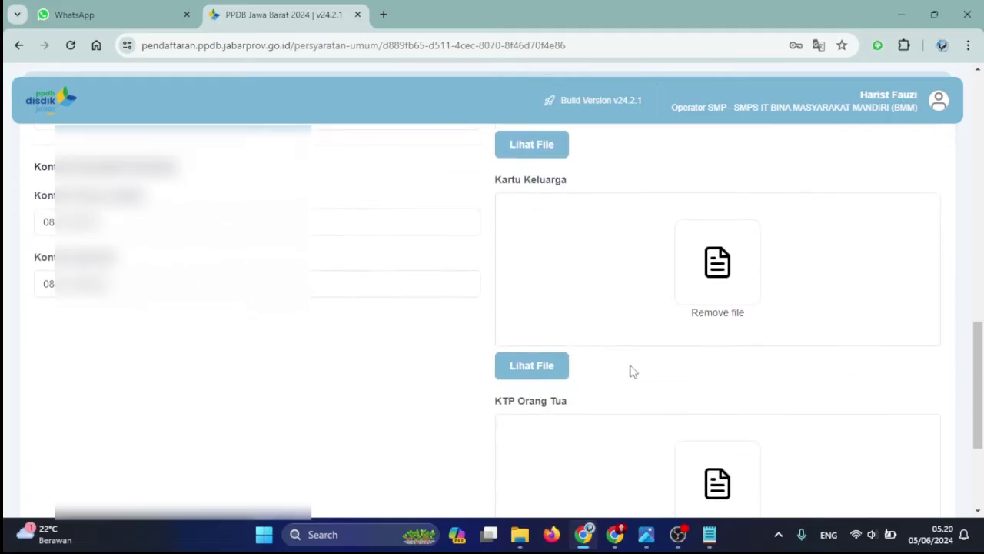
scroll(630, 371, "down", 3)
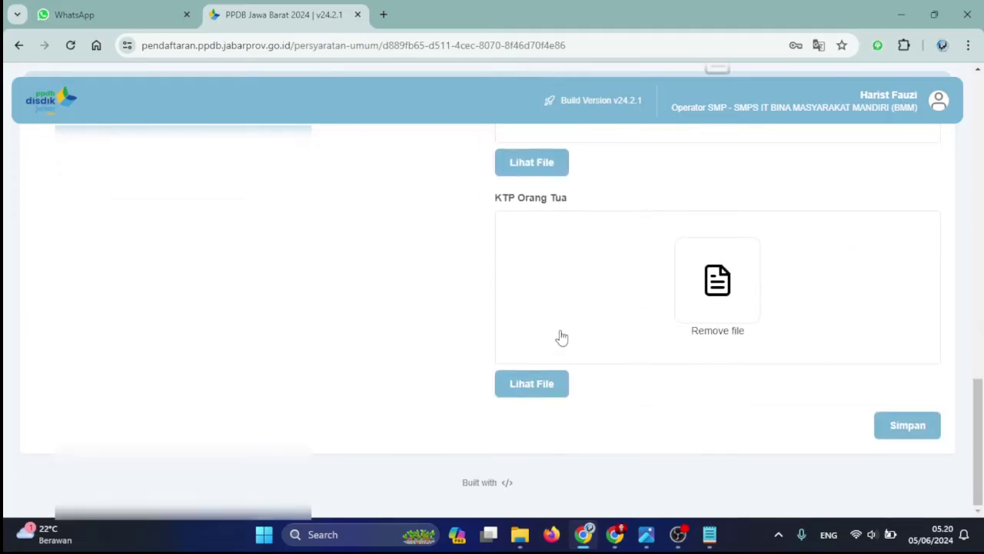
scroll(561, 337, "up", 1)
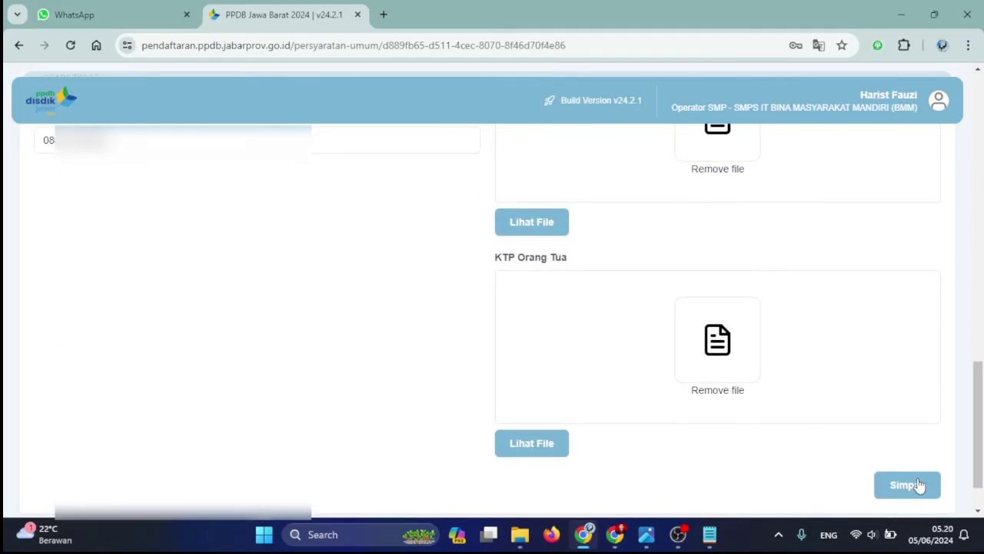
scroll(782, 286, "up", 10)
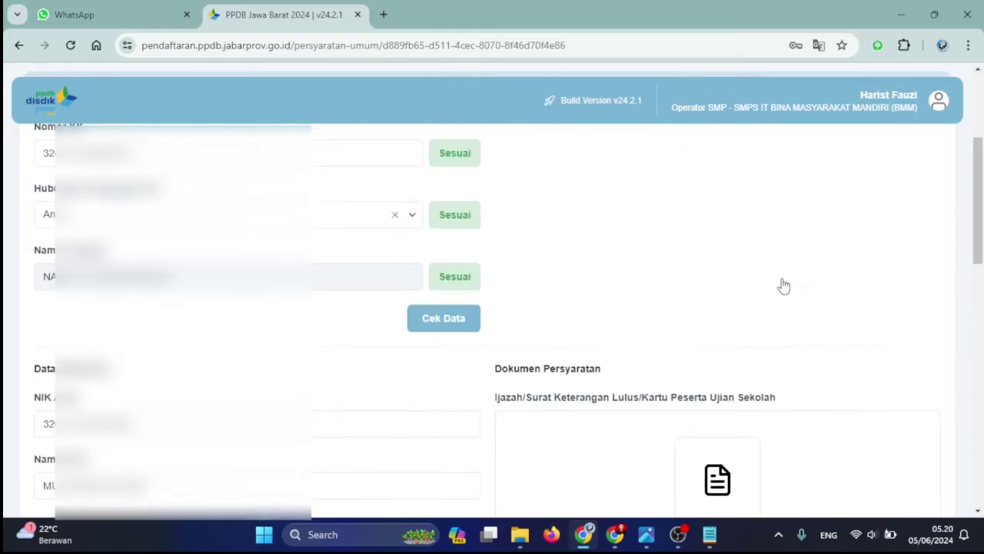
scroll(808, 362, "up", 3)
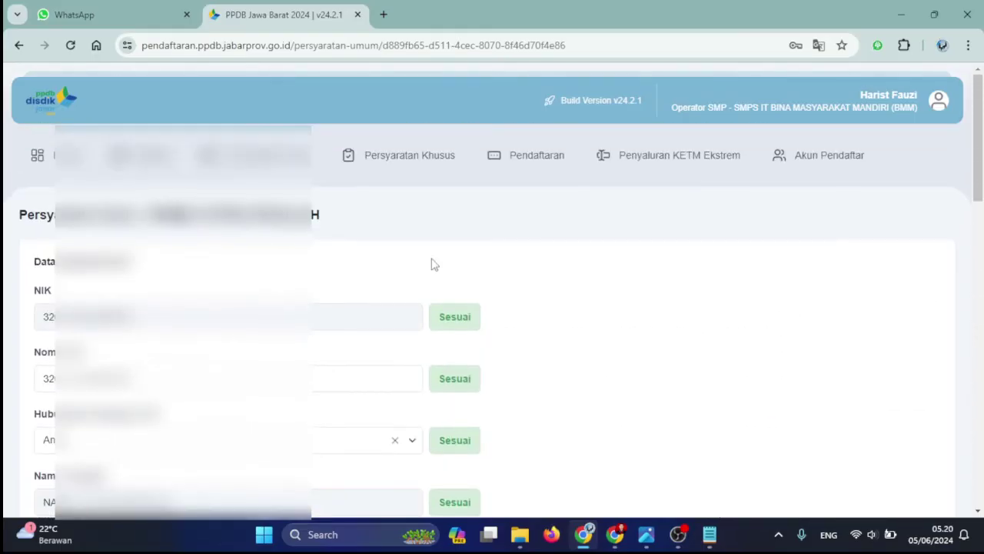
Go to the Persyaratan Khusus list, open the special requirements form of the student in row 12 and view its Jenjang and Jalur fields
left_click(377, 158)
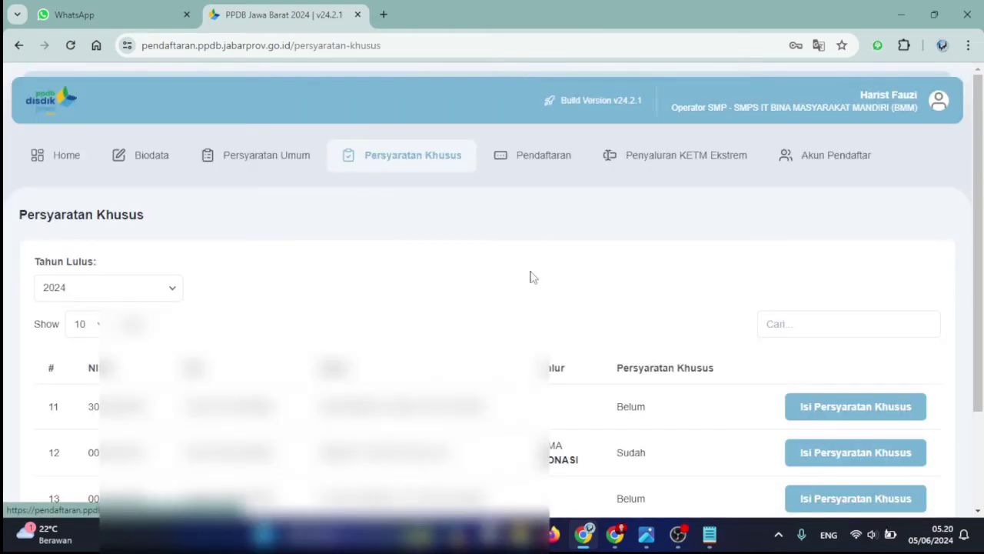
scroll(739, 327, "down", 2)
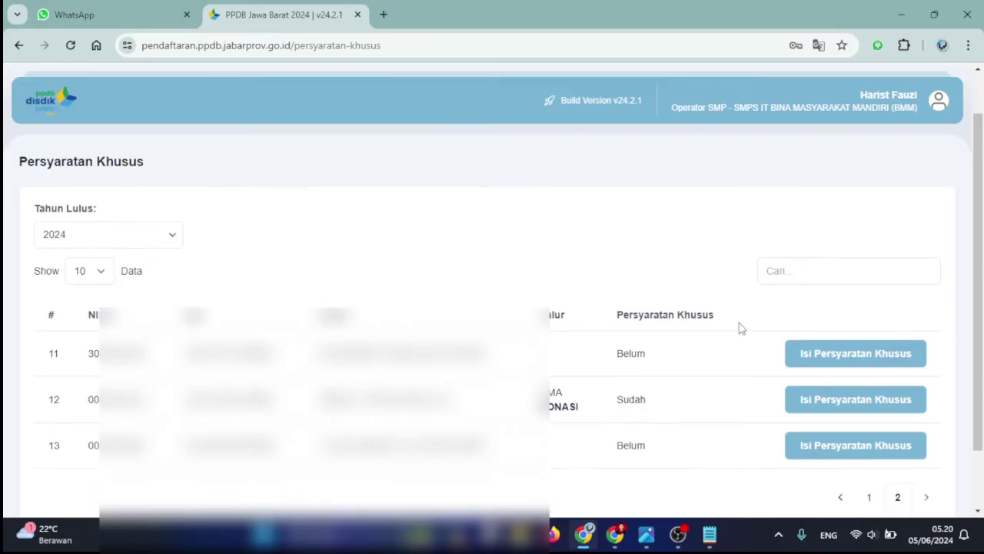
left_click(835, 396)
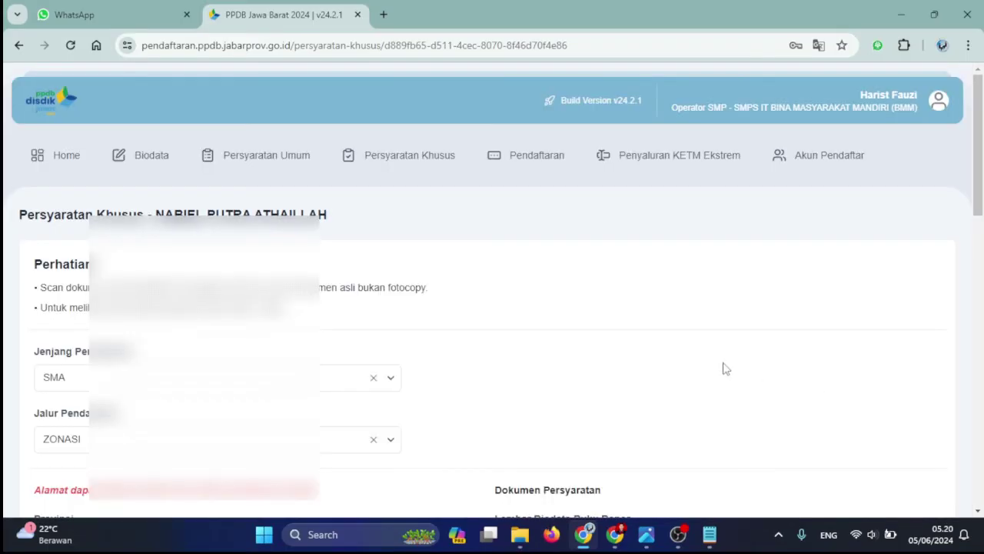
scroll(529, 337, "down", 3)
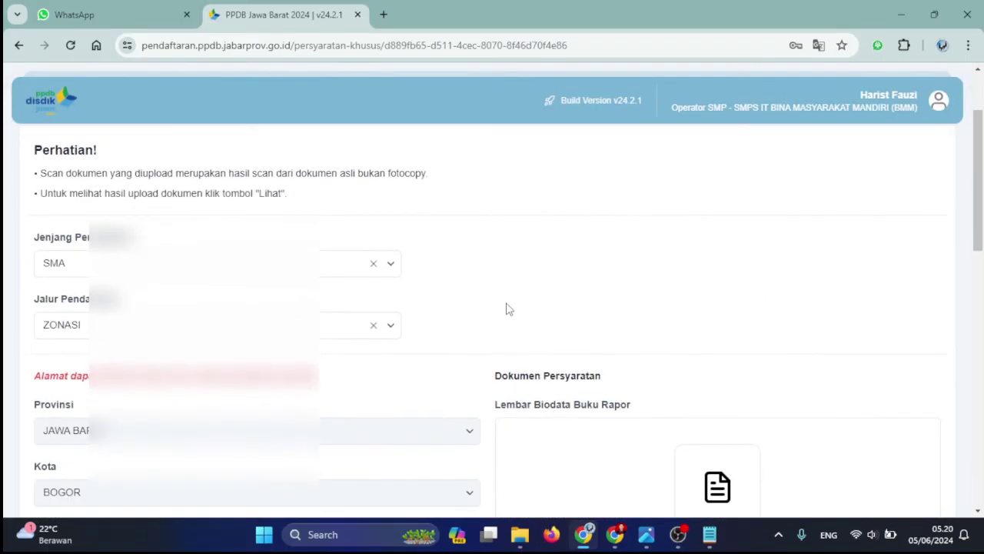
Examine the special requirements form's address fields, from Provinsi to Alamat, together with the Koordinat field and location map
scroll(508, 307, "down", 2)
scroll(446, 270, "down", 3)
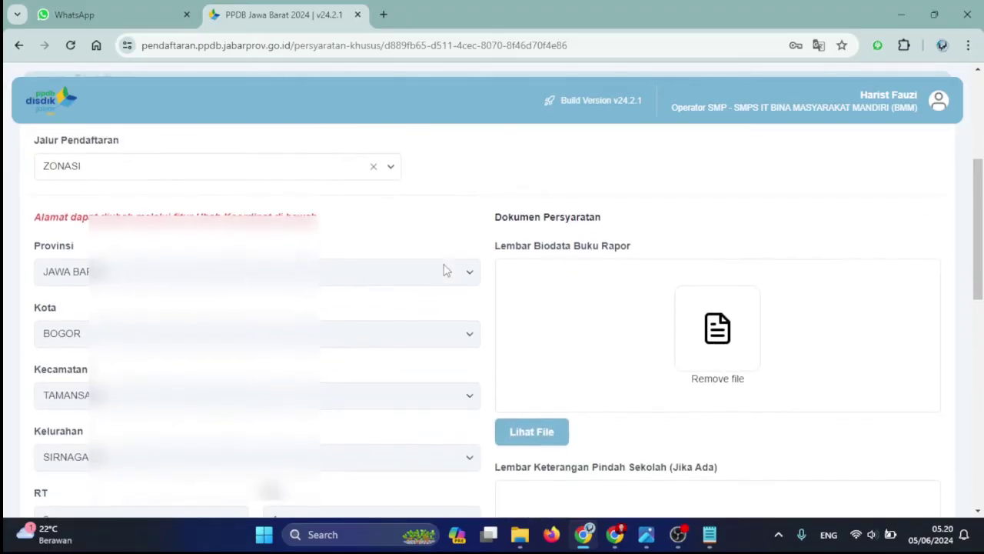
scroll(443, 263, "down", 4)
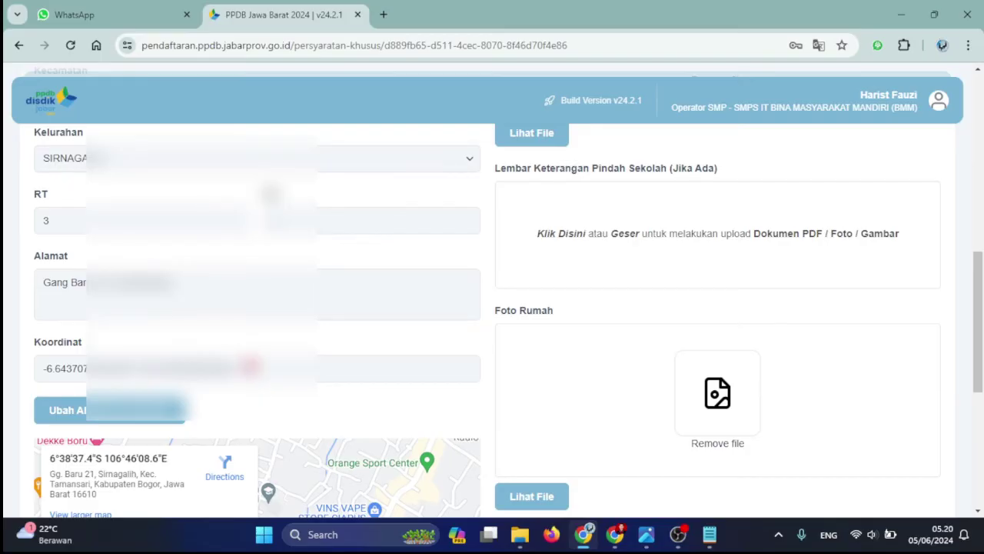
scroll(508, 293, "down", 1)
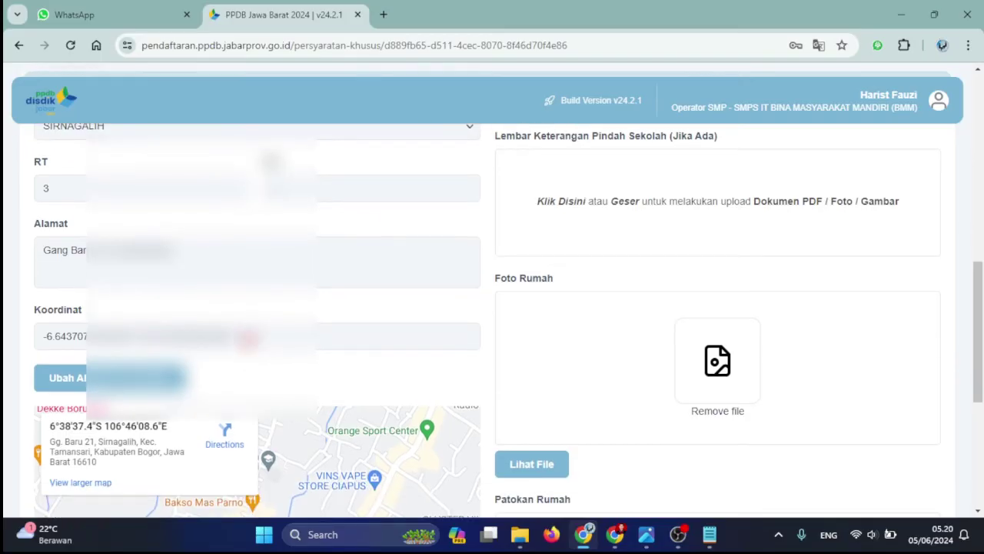
scroll(350, 396, "down", 4)
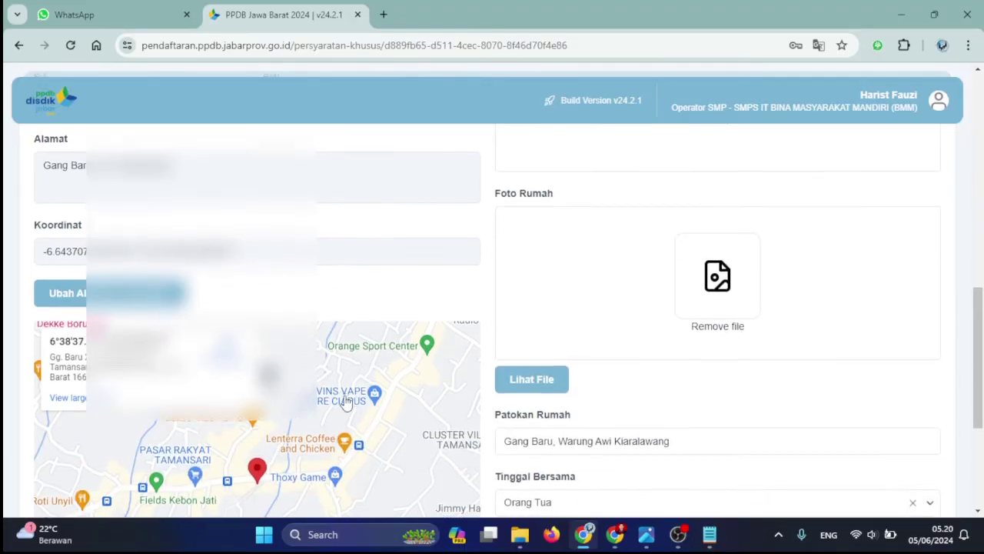
scroll(350, 396, "down", 2)
scroll(431, 345, "up", 2)
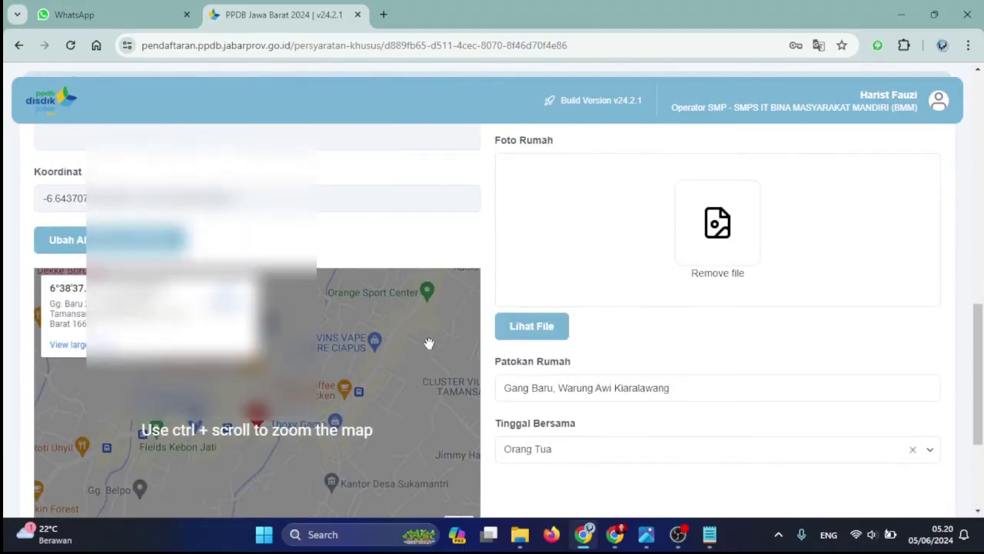
left_click(374, 351)
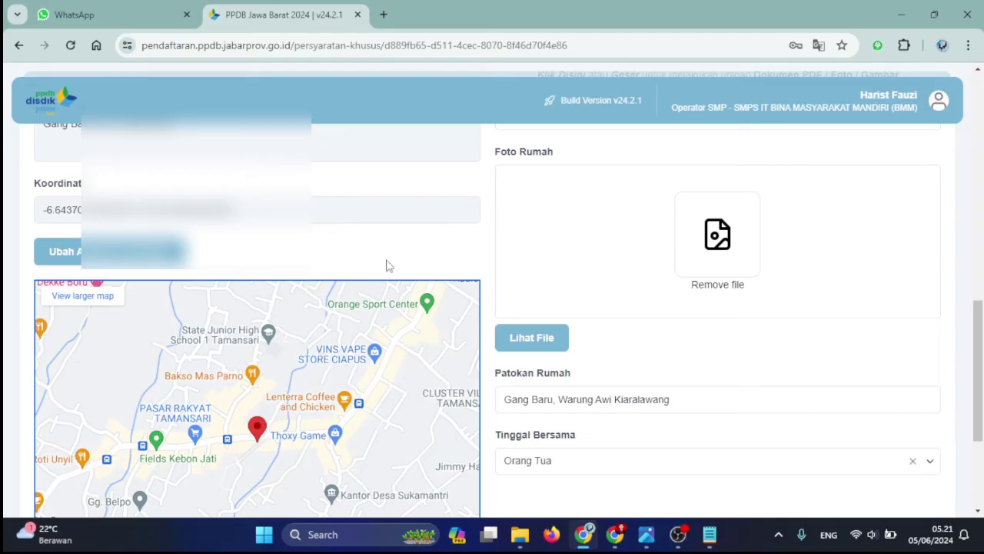
Review the Dokumen Persyaratan section: Lembar Biodata Buku Rapor, Lembar Keterangan Pindah Sekolah, Foto Rumah and the Patokan Rumah field
scroll(387, 266, "up", 2)
scroll(387, 266, "up", 7)
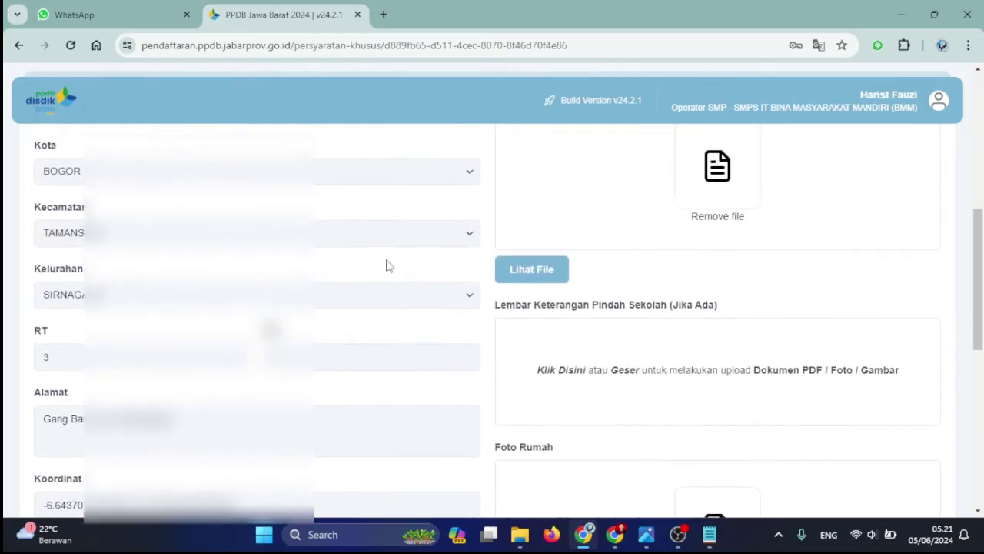
scroll(461, 266, "up", 2)
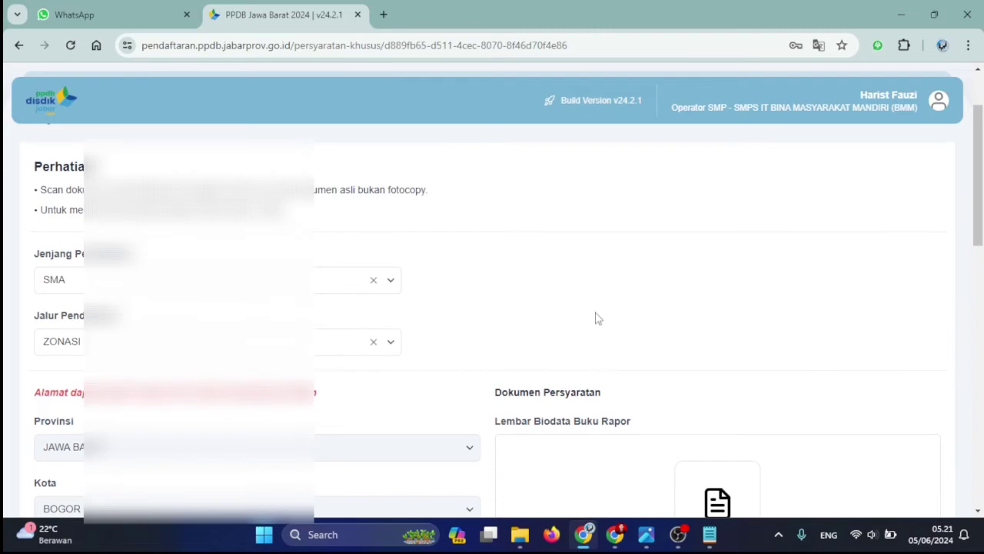
scroll(596, 319, "down", 3)
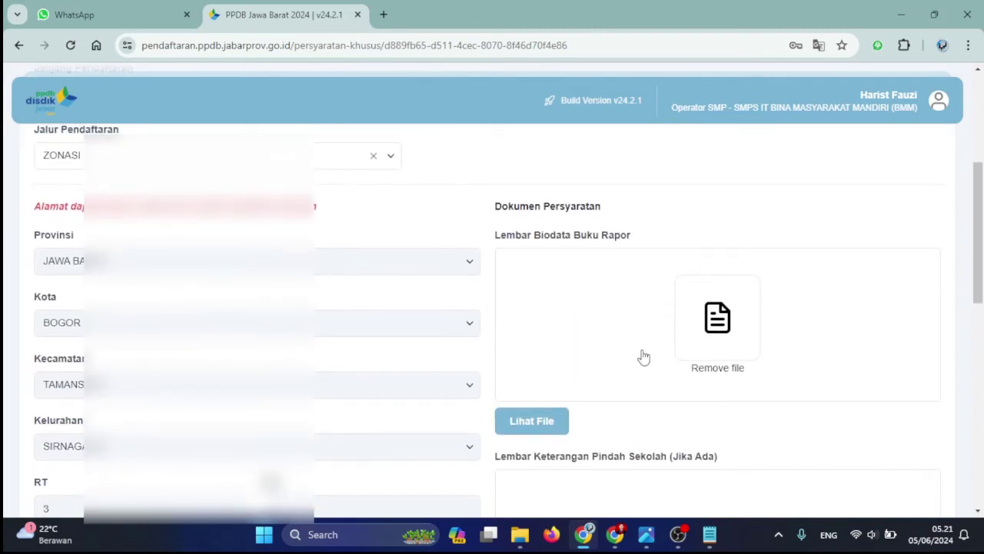
scroll(642, 356, "down", 3)
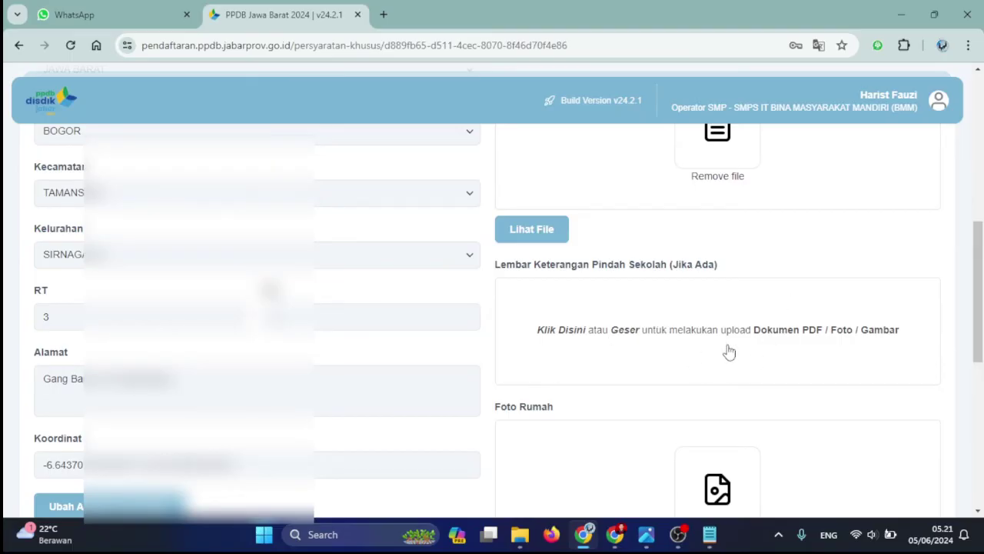
scroll(726, 351, "down", 1)
scroll(672, 346, "down", 1)
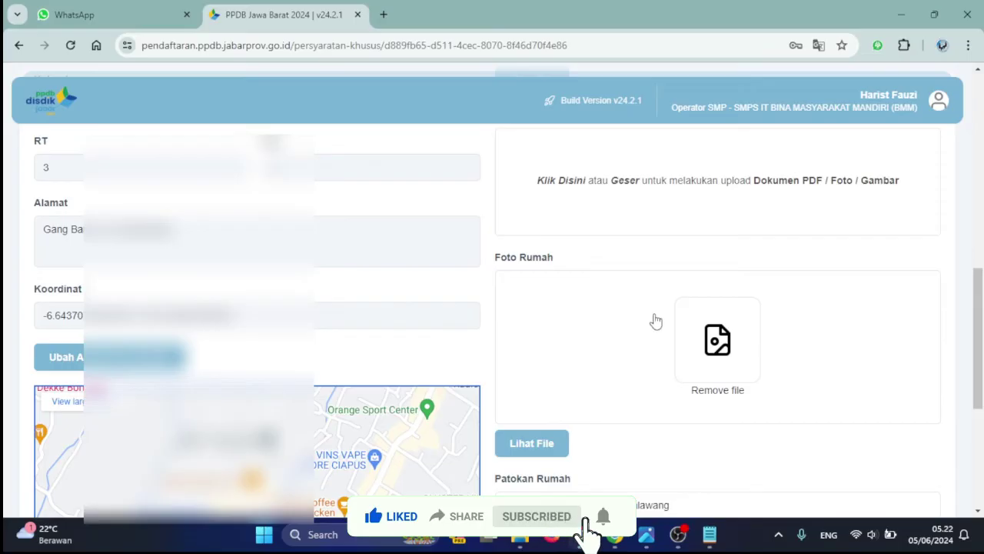
scroll(656, 321, "down", 1)
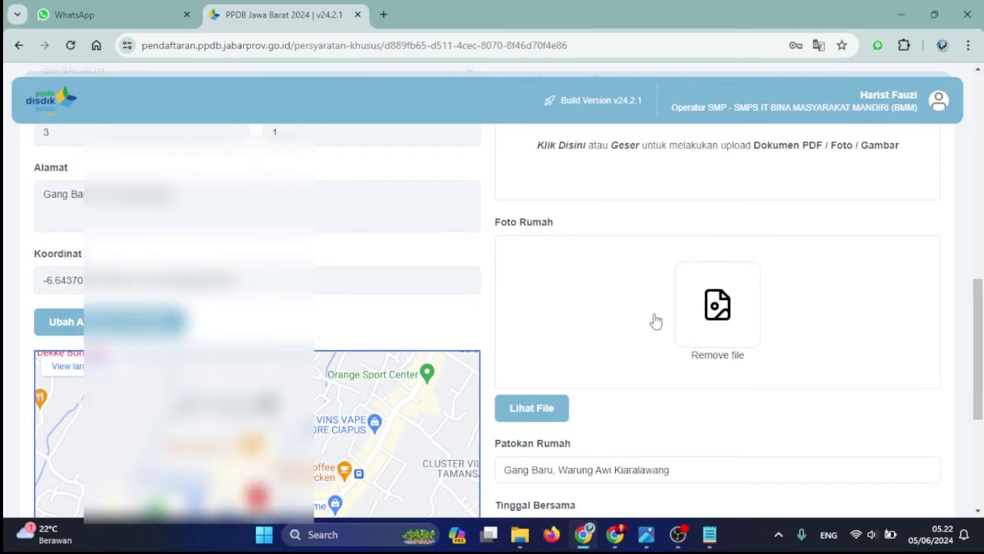
scroll(656, 322, "down", 2)
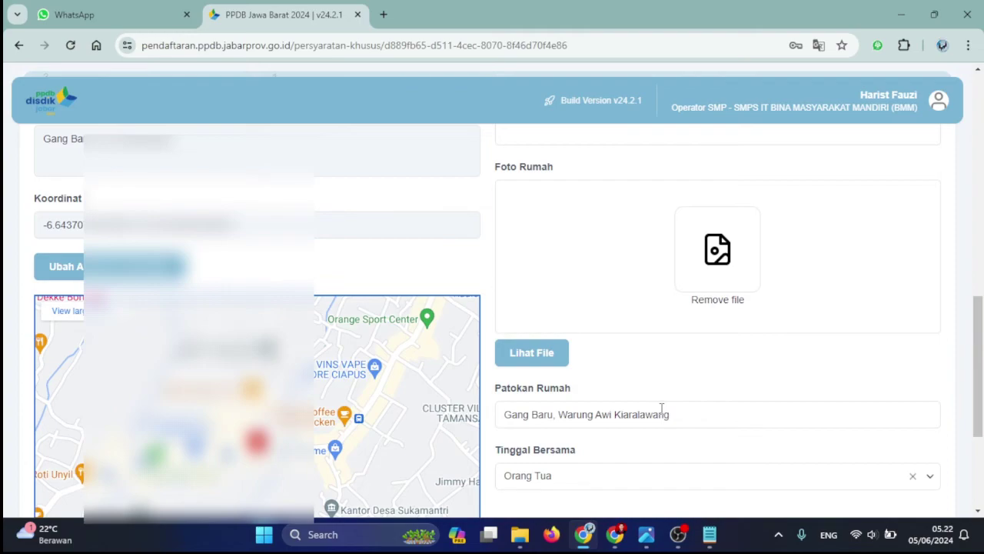
scroll(666, 408, "down", 2)
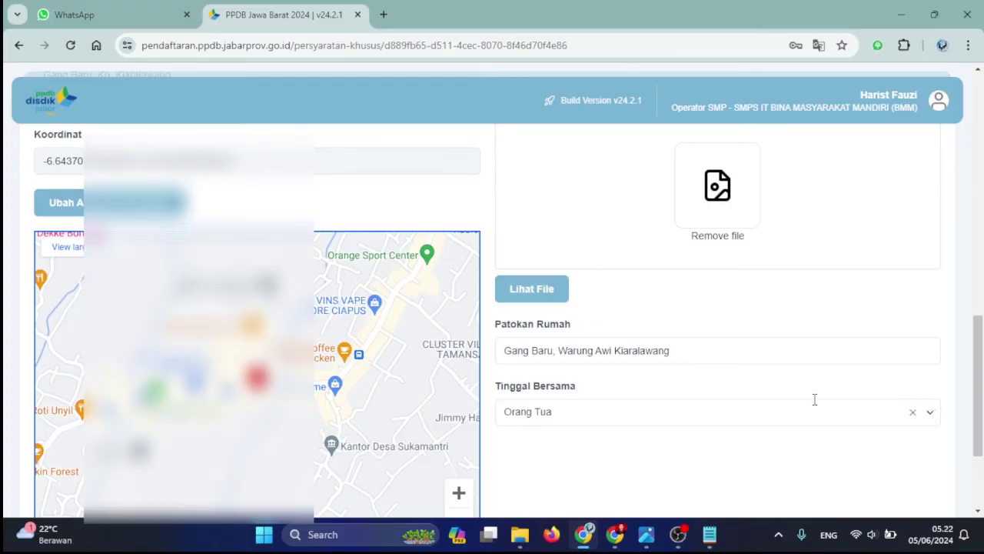
View the Tinggal Bersama choices without changing the selection, and check the end of the special requirements form
left_click(930, 411)
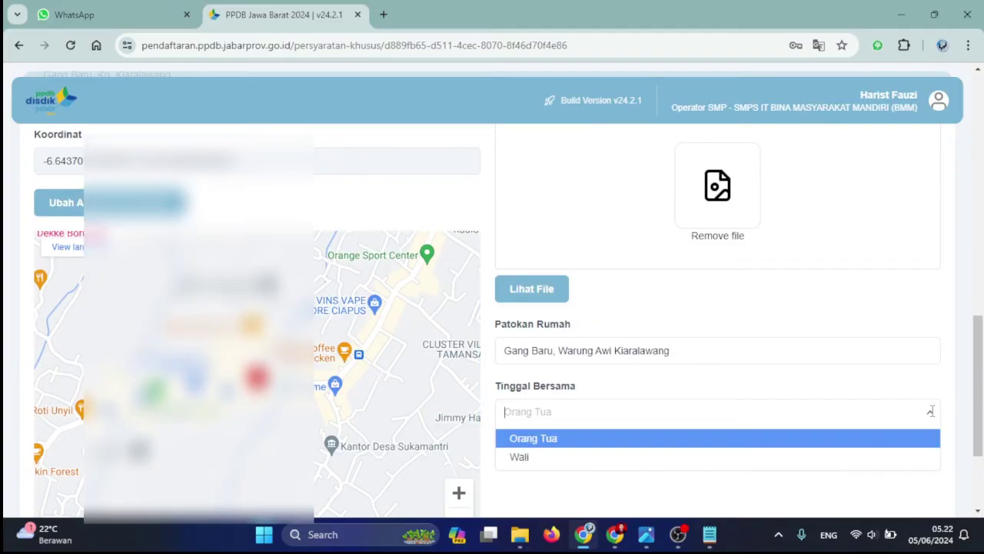
left_click(866, 374)
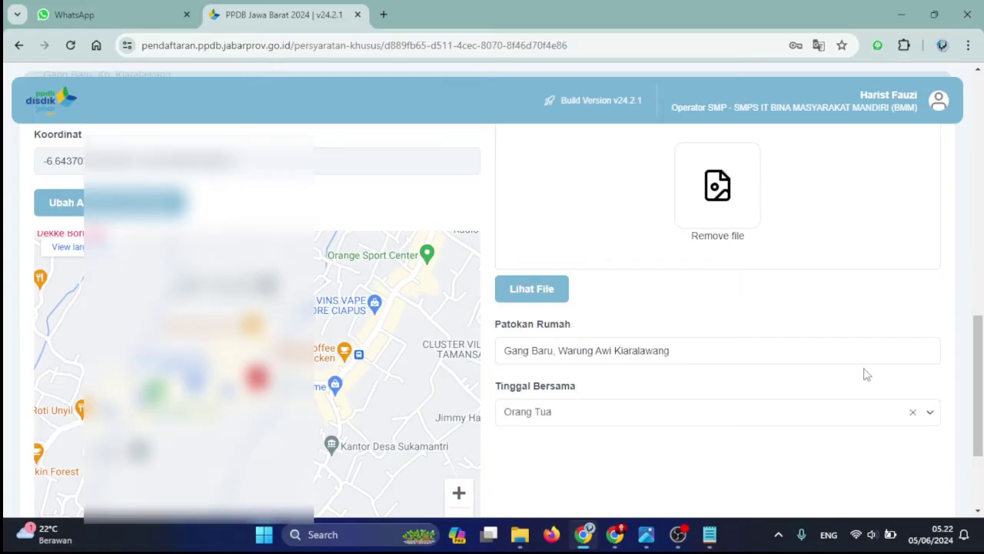
scroll(867, 374, "down", 1)
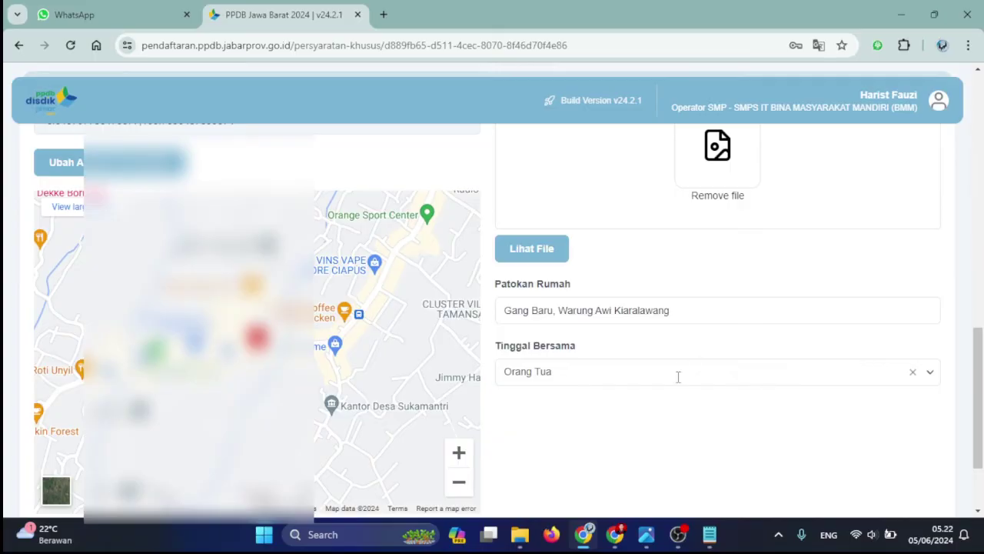
scroll(678, 377, "down", 3)
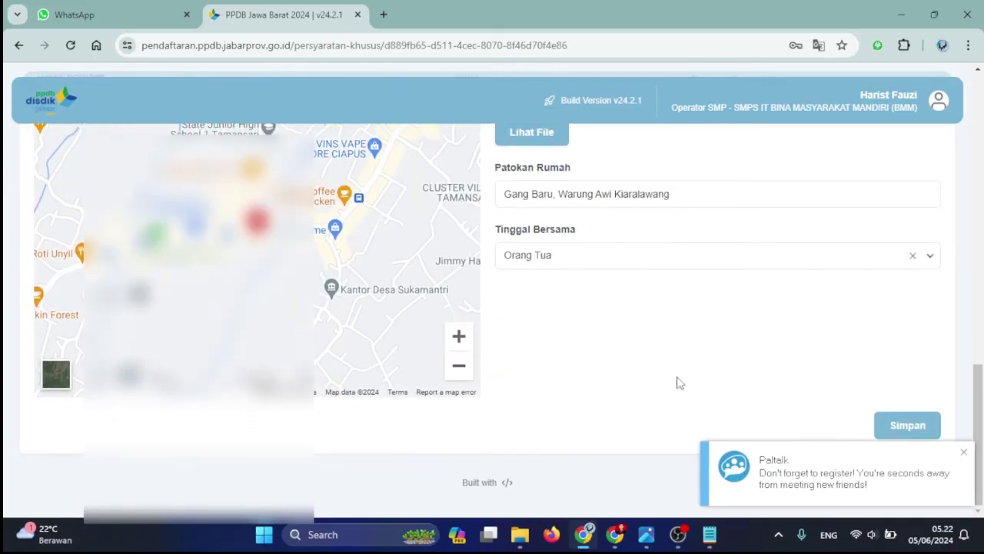
Go to the Pendaftaran list and start the registration of the student in row 12
scroll(673, 392, "up", 15)
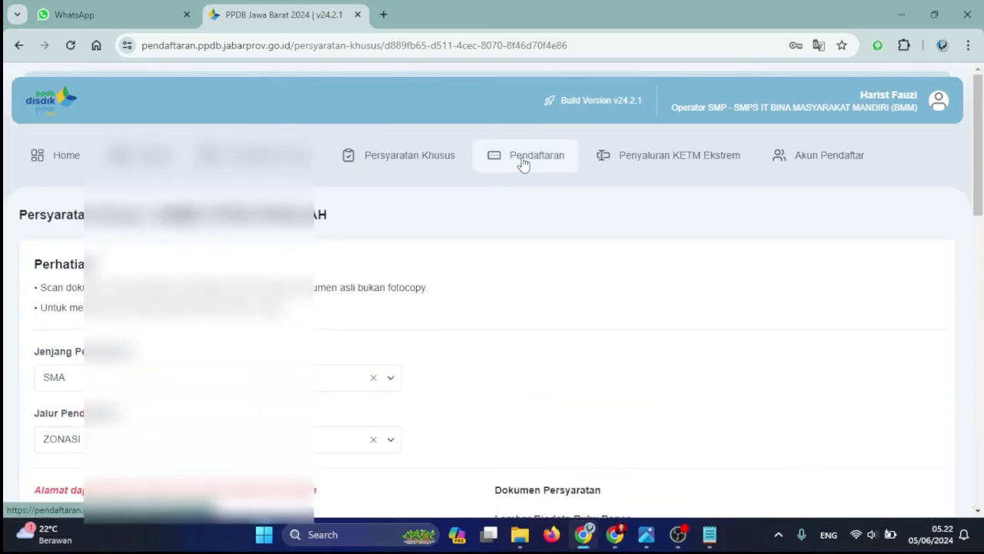
left_click(522, 160)
scroll(400, 283, "down", 1)
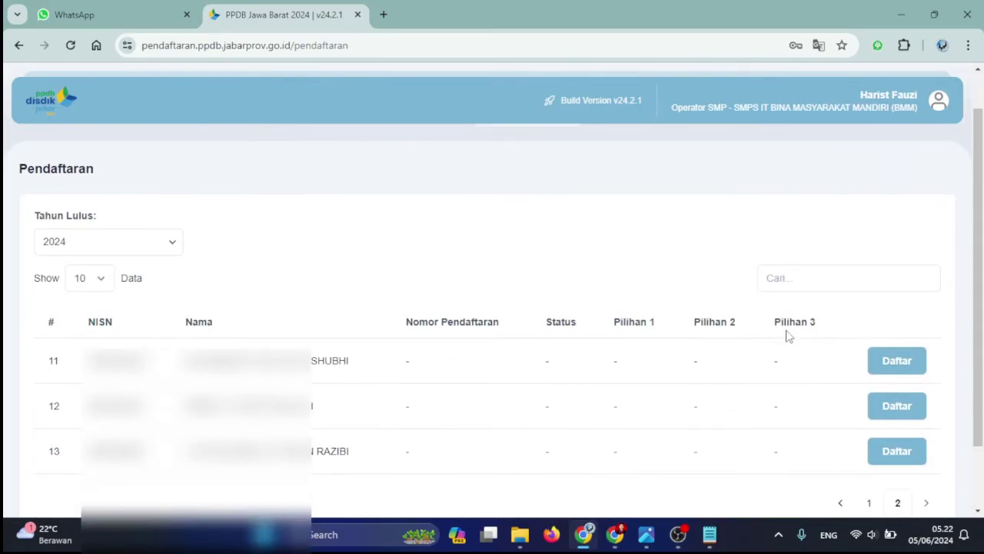
left_click(894, 402)
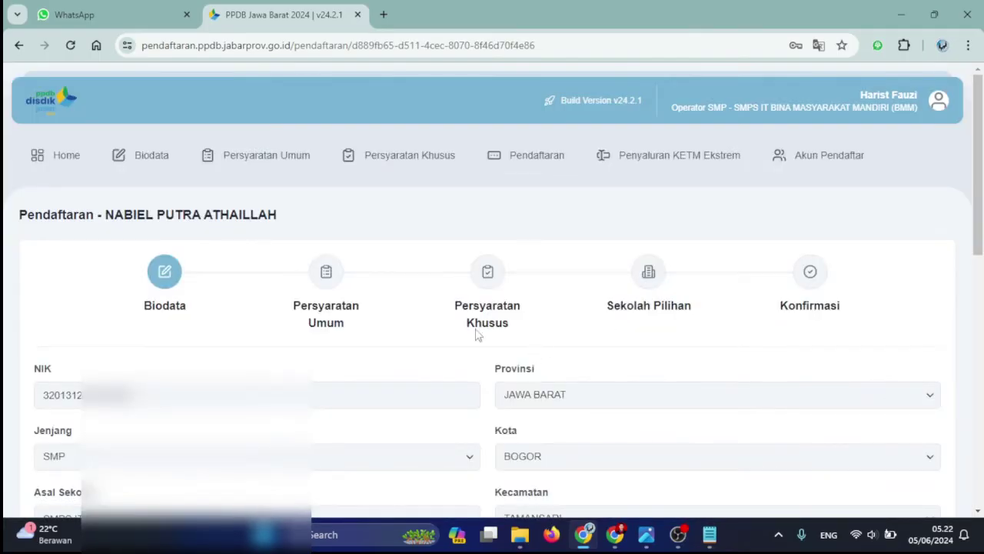
Review the registration's Biodata stage and proceed to Persyaratan Umum
scroll(401, 323, "down", 3)
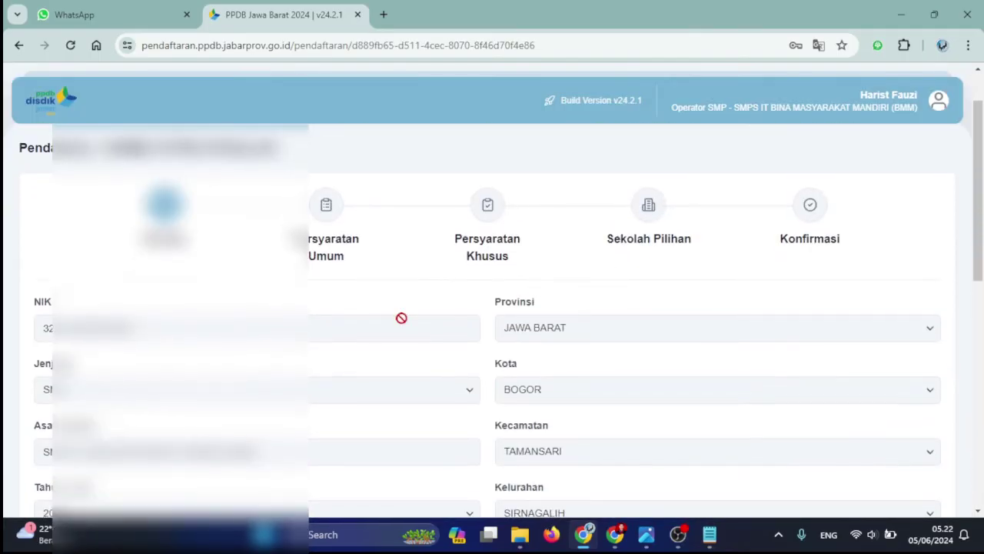
scroll(402, 317, "down", 5)
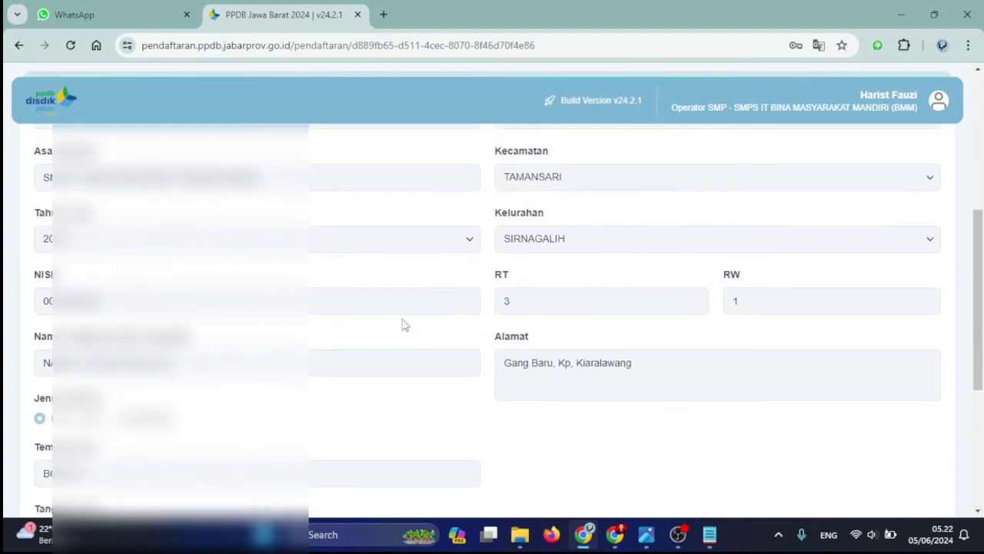
scroll(490, 385, "down", 6)
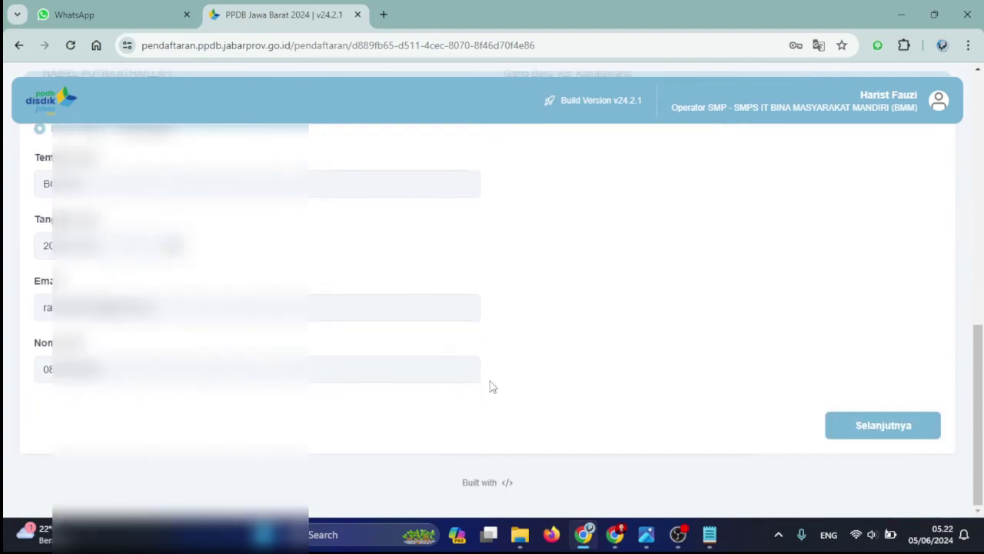
left_click(886, 429)
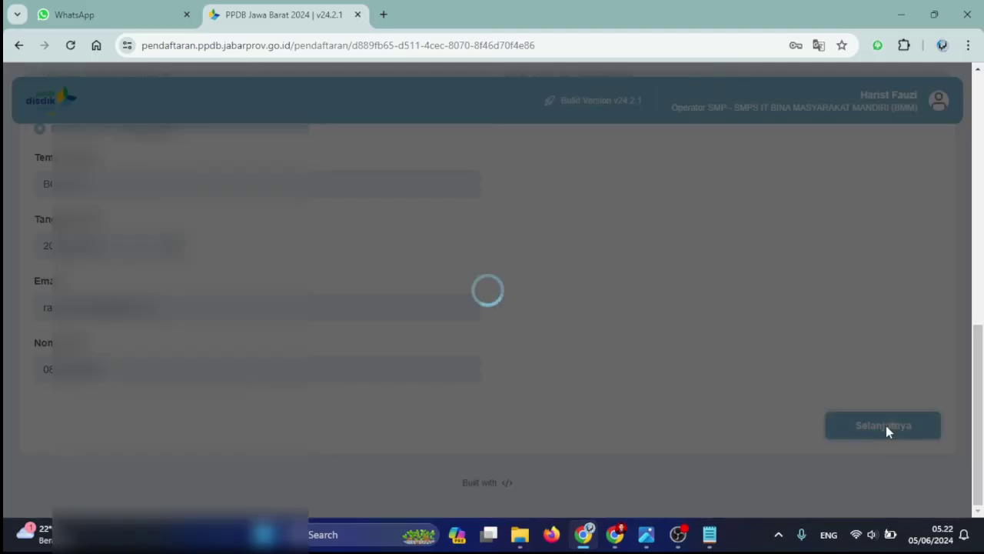
Check the population data, parent data, documents and contacts in the Persyaratan Umum stage, and proceed to Persyaratan Khusus
scroll(605, 345, "down", 3)
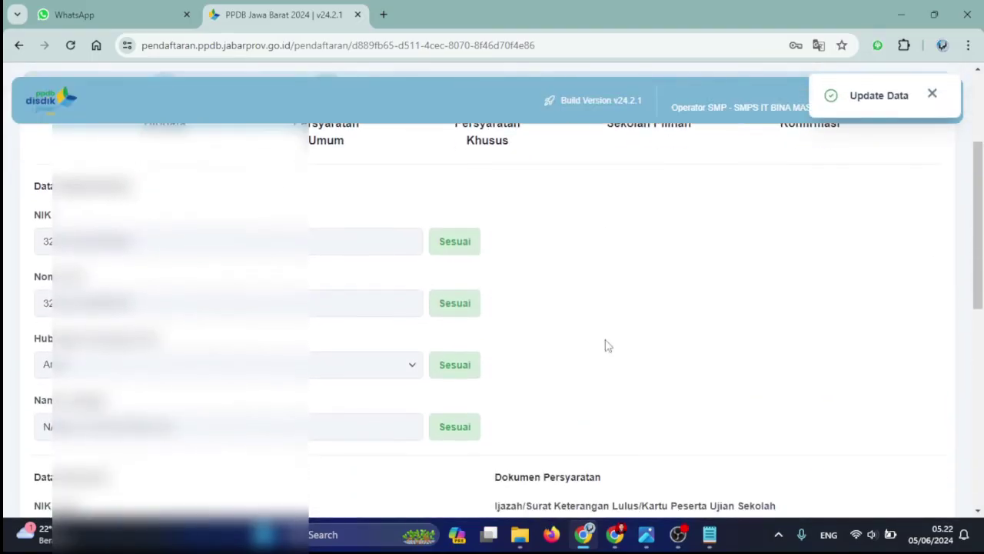
scroll(606, 335, "down", 3)
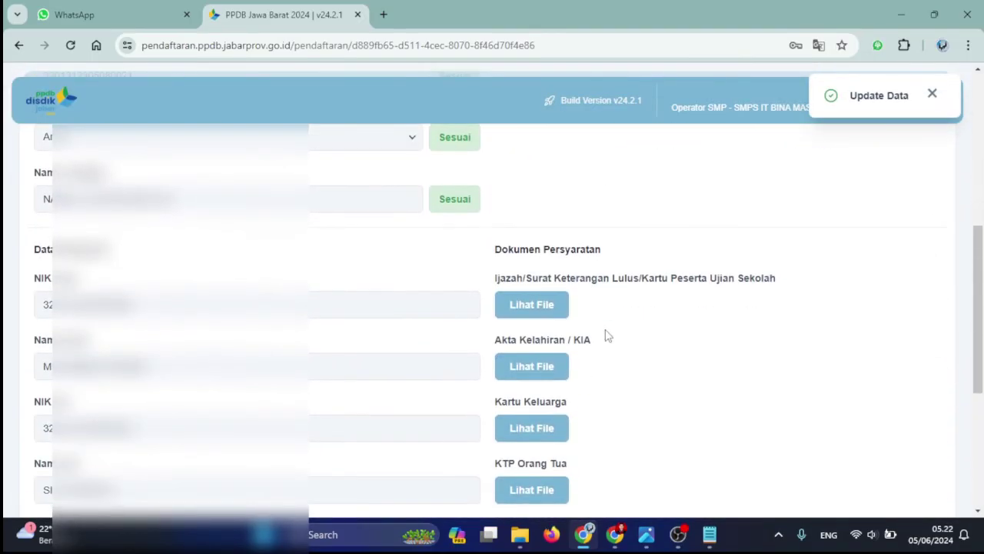
scroll(607, 334, "down", 1)
scroll(607, 333, "up", 8)
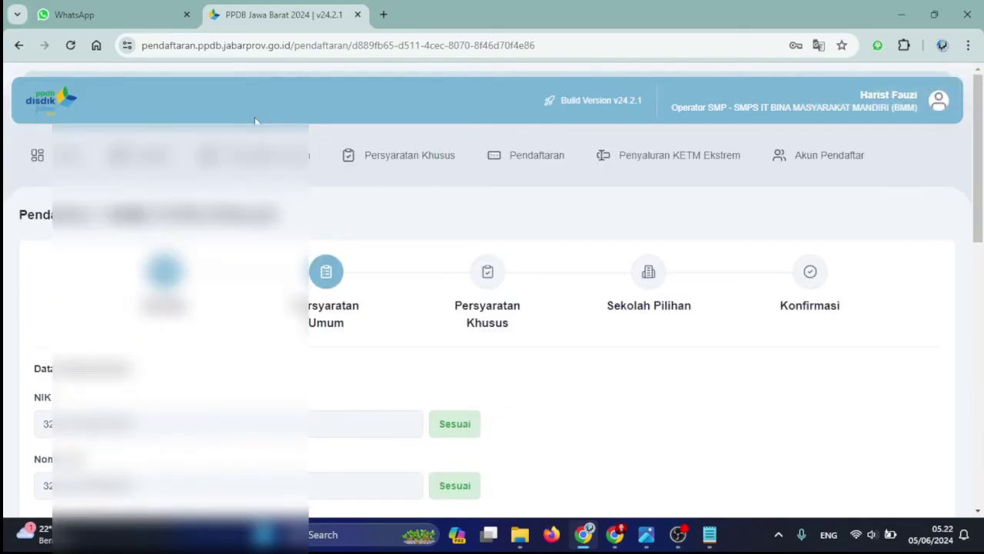
scroll(487, 428, "down", 6)
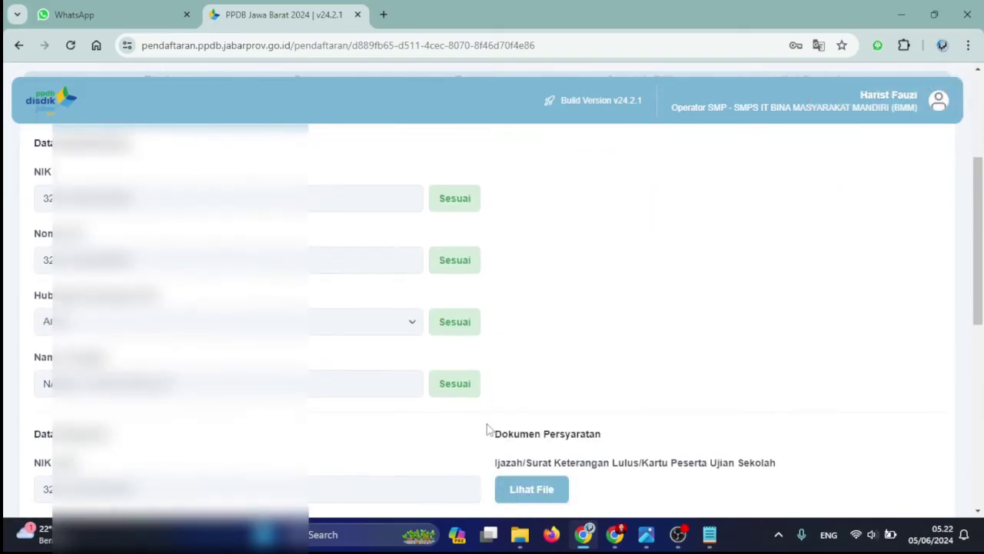
scroll(487, 428, "up", 7)
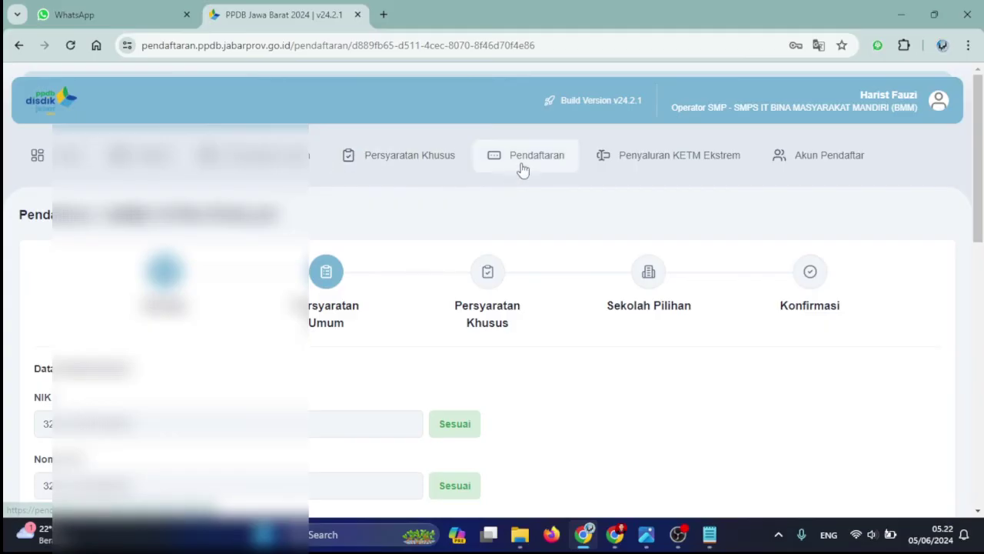
scroll(472, 337, "down", 10)
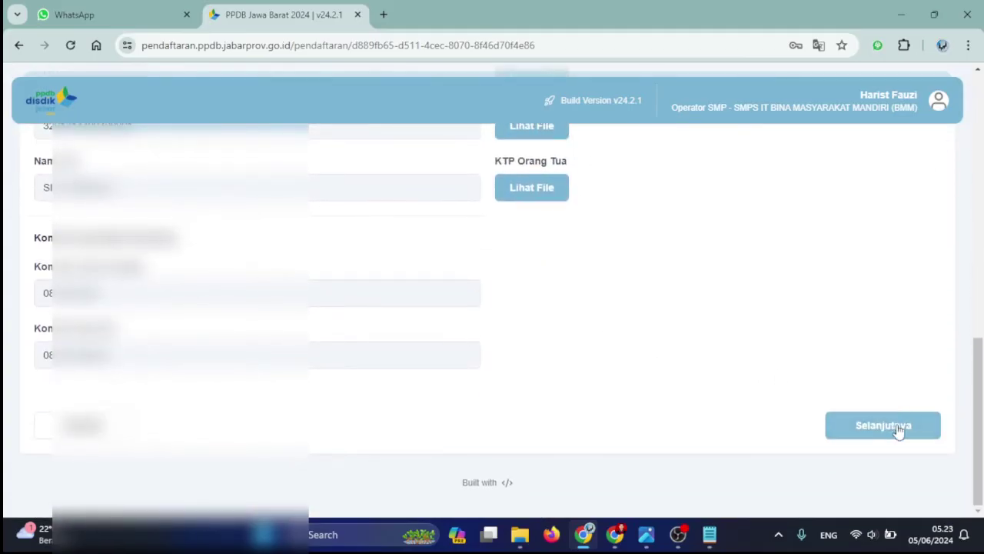
left_click(896, 427)
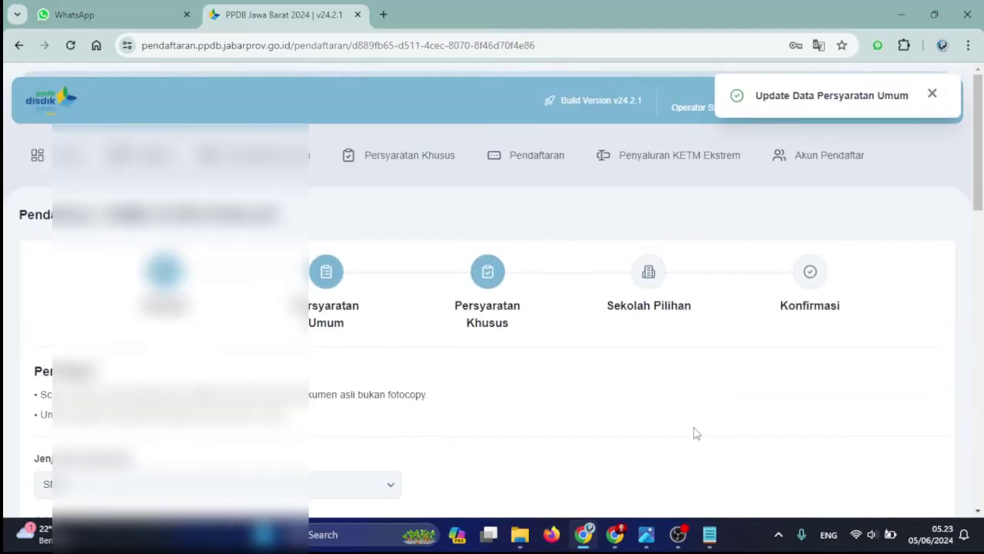
Proceed from the Persyaratan Khusus stage to Sekolah Pilihan and view the question about placement in a private school
scroll(694, 433, "down", 10)
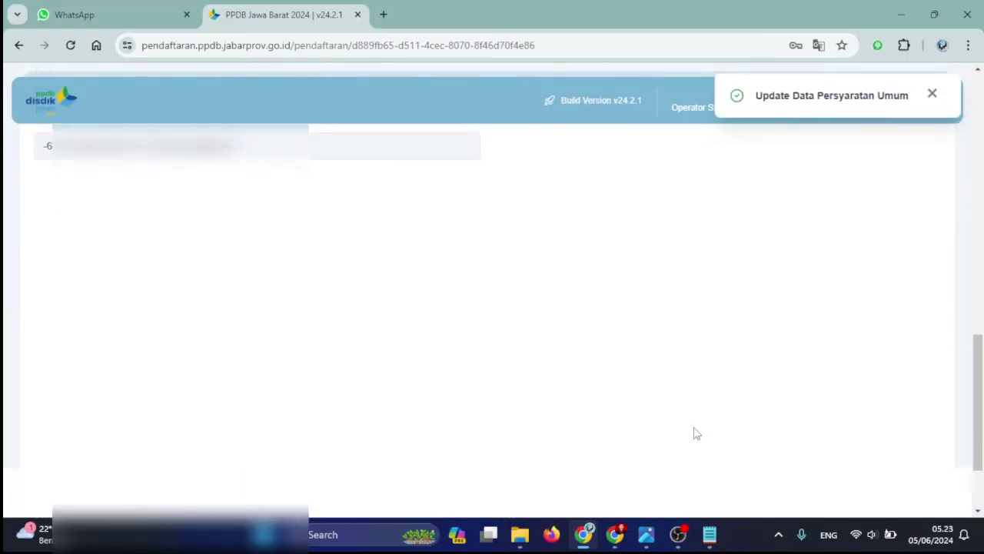
scroll(916, 463, "down", 2)
left_click(906, 427)
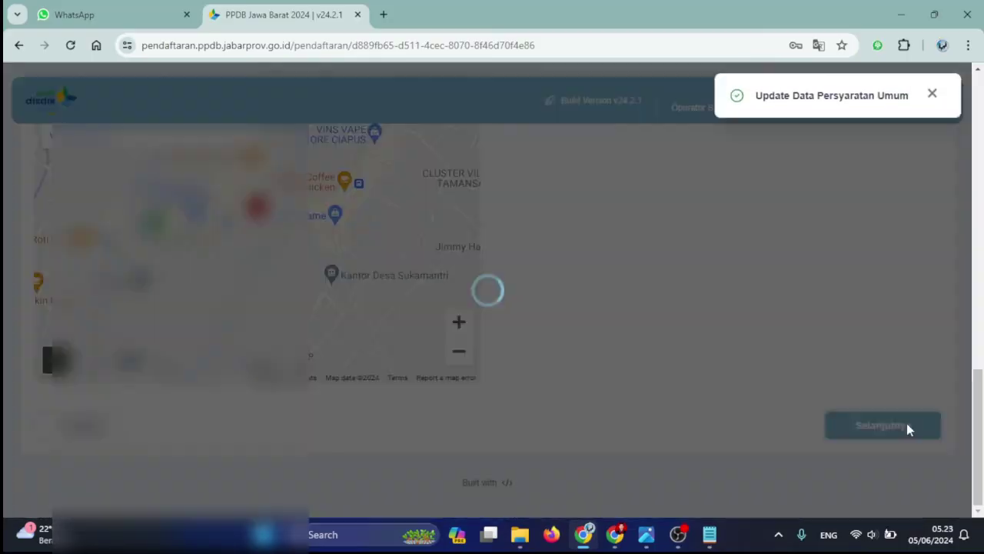
scroll(578, 369, "down", 2)
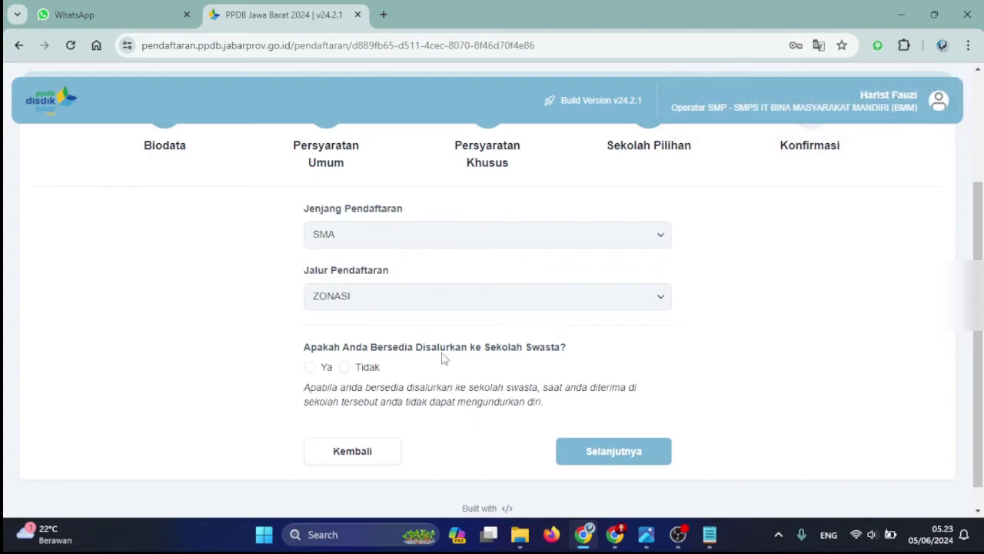
Answer Tidak to the question about placement in a private school and set Pilihan Sekolah 1 to Negeri
scroll(443, 357, "down", 1)
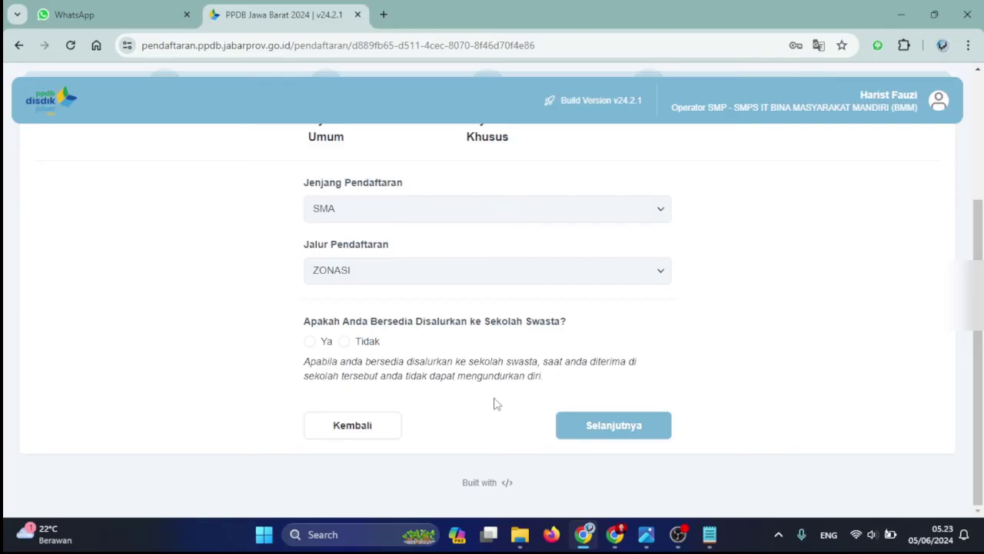
left_click(344, 342)
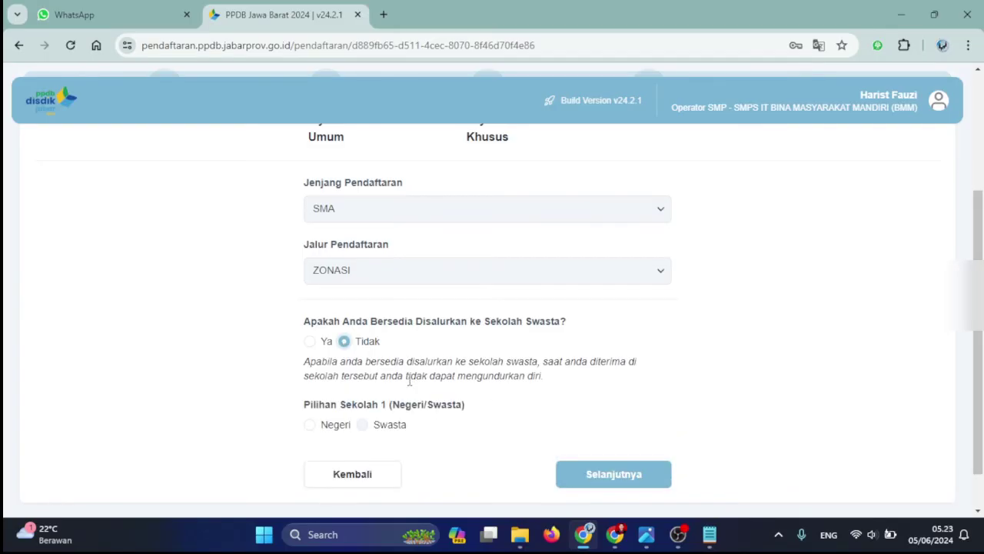
scroll(410, 384, "down", 1)
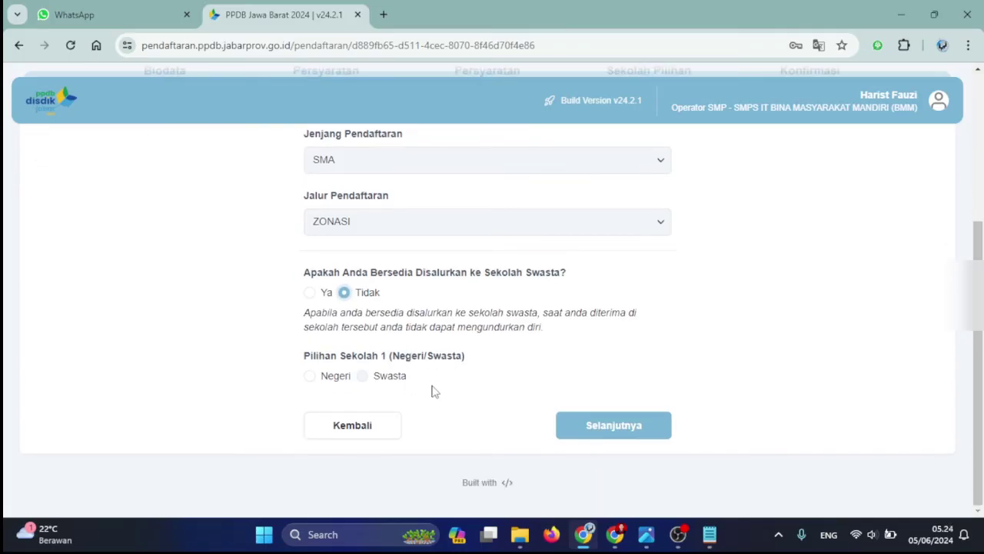
left_click(309, 375)
Choose SMAN 1 TAMANSARI - ZONASI as Pilihan 1 and proceed to the Konfirmasi stage without a second school choice
left_click(464, 430)
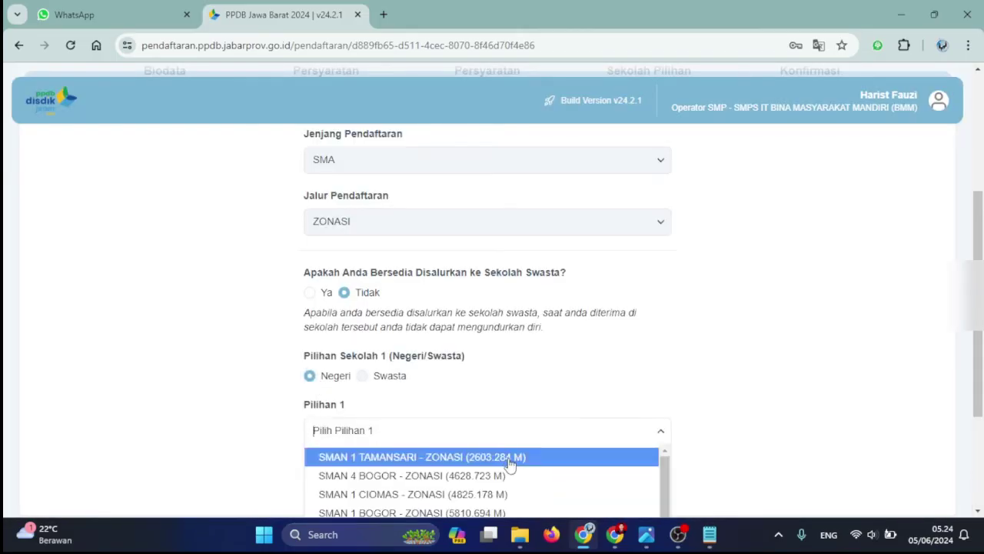
right_click(509, 463)
left_click(481, 460)
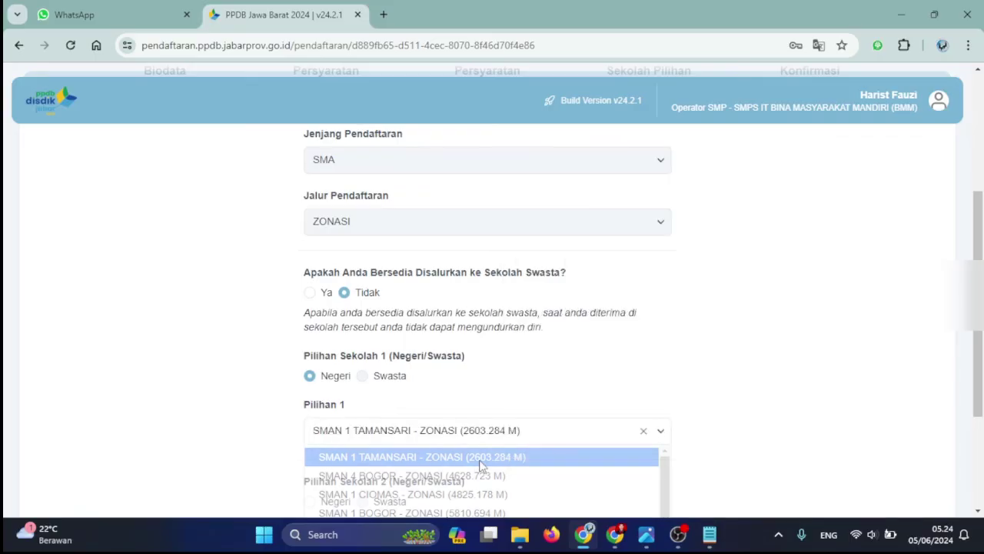
scroll(699, 433, "down", 1)
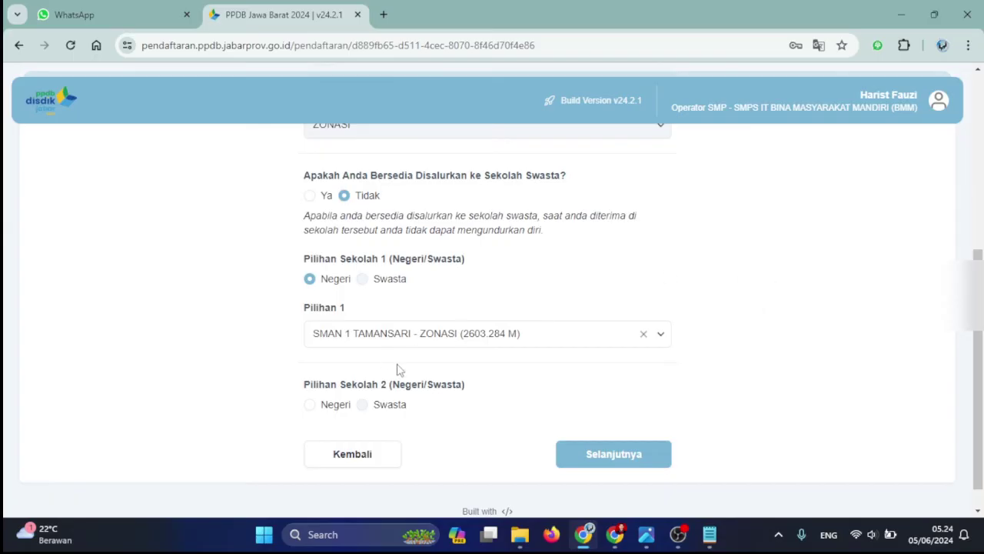
scroll(424, 391, "down", 1)
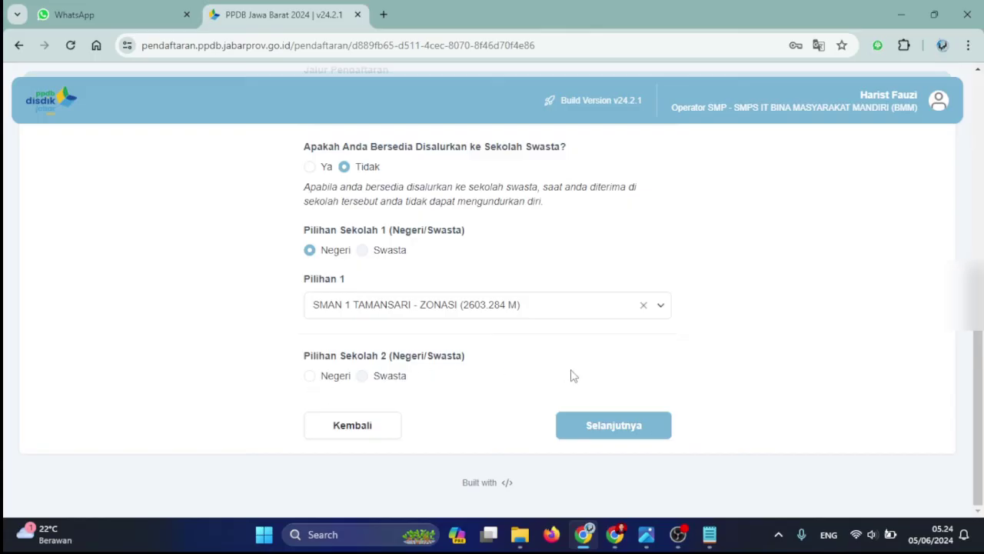
left_click(609, 436)
Set the Penandatangan to Ibu and download the format of the Surat Pernyataan Tanggung Jawab Mutlak
scroll(607, 430, "down", 2)
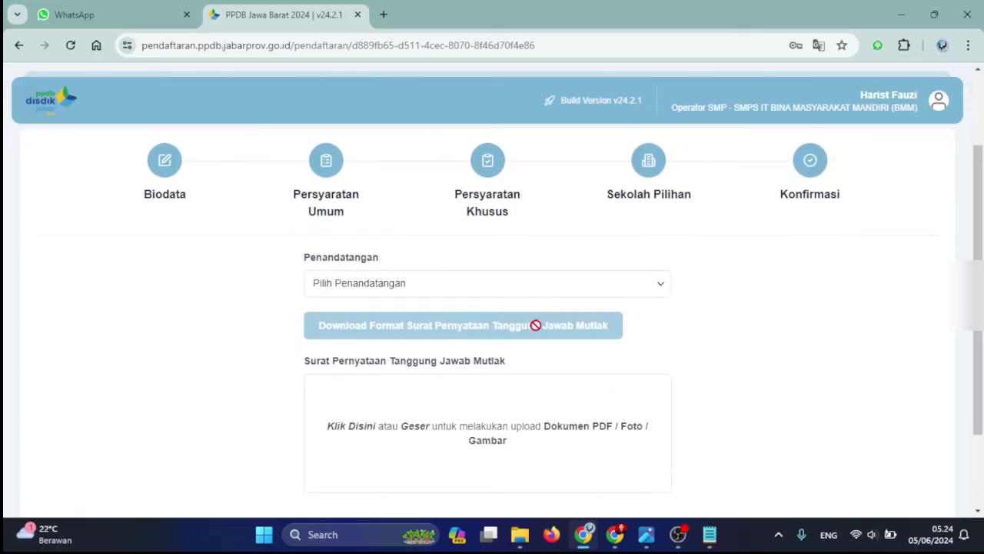
left_click(659, 286)
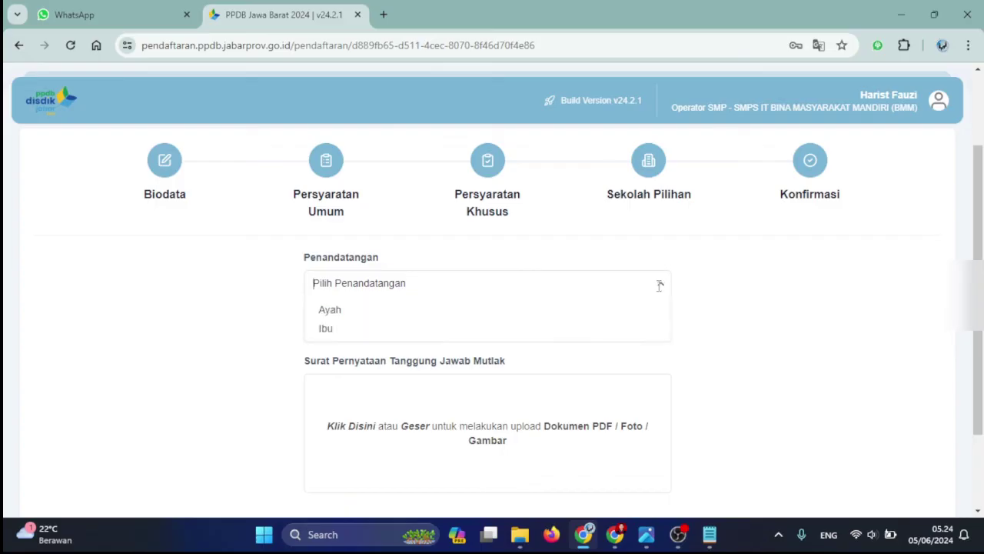
left_click(724, 293)
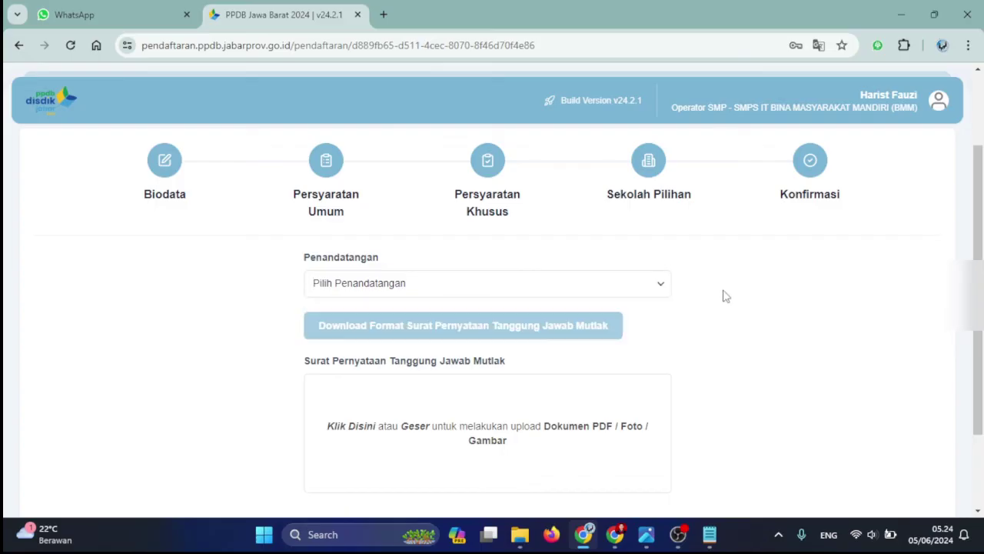
left_click(660, 288)
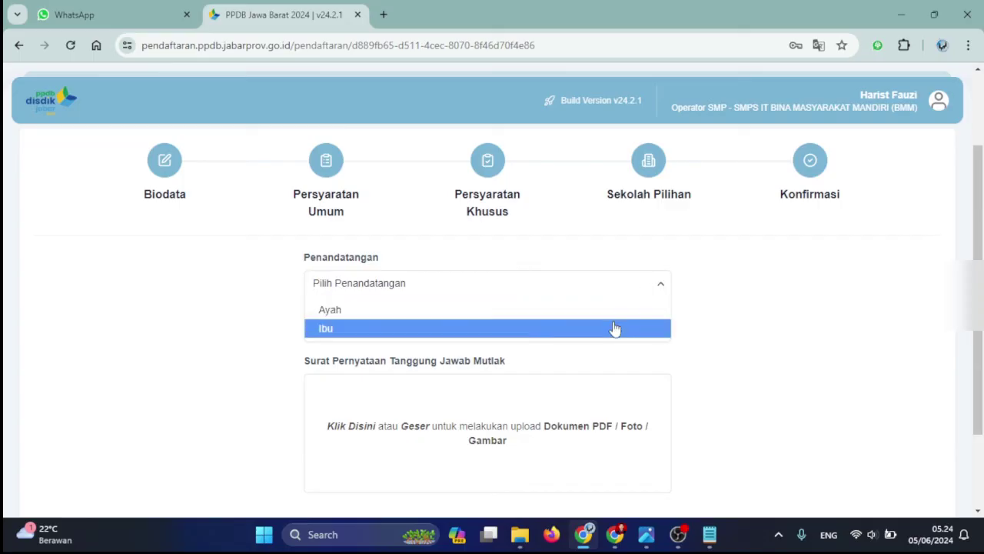
left_click(616, 328)
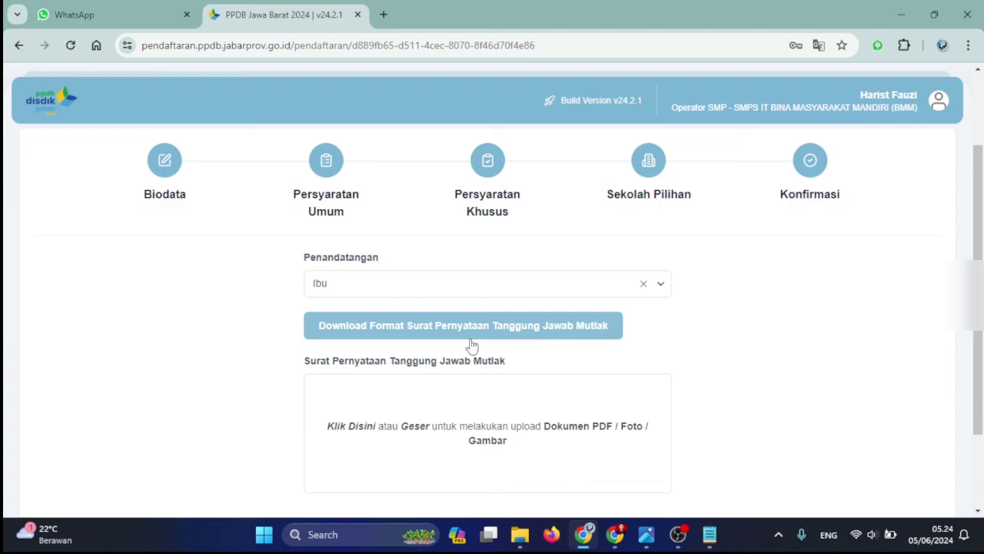
left_click(513, 342)
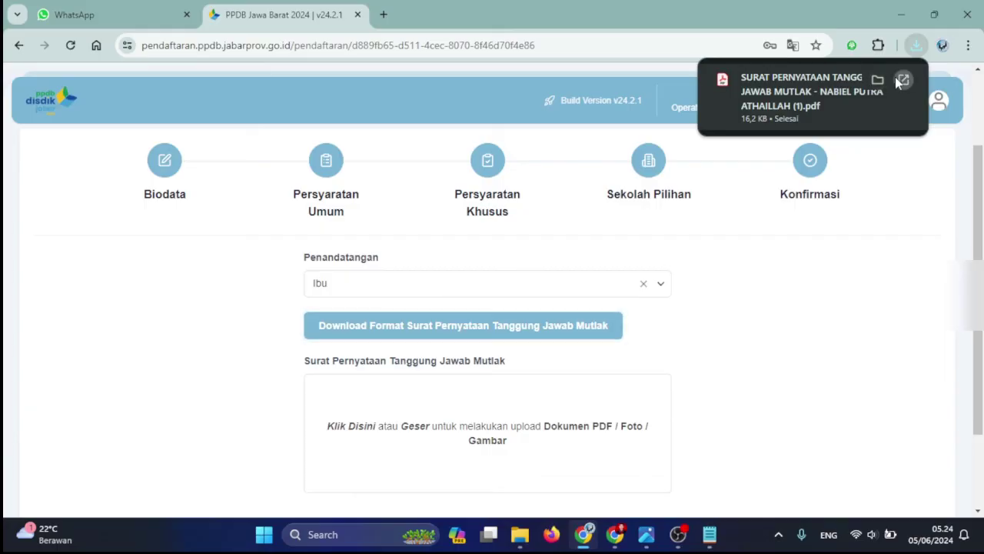
Open the downloaded statement letter, read it from the parent and student data through to the signature section, and close it
left_click(897, 80)
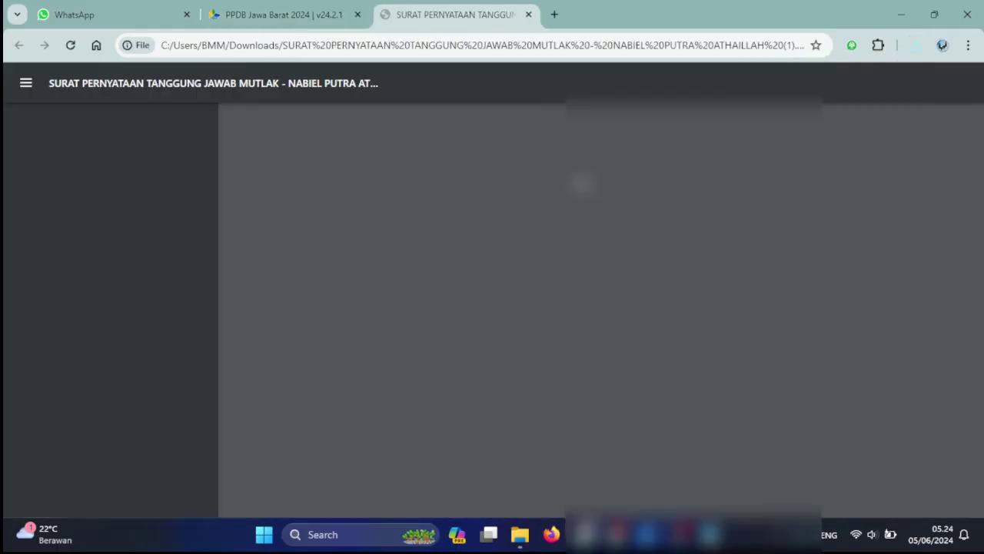
scroll(594, 308, "down", 1)
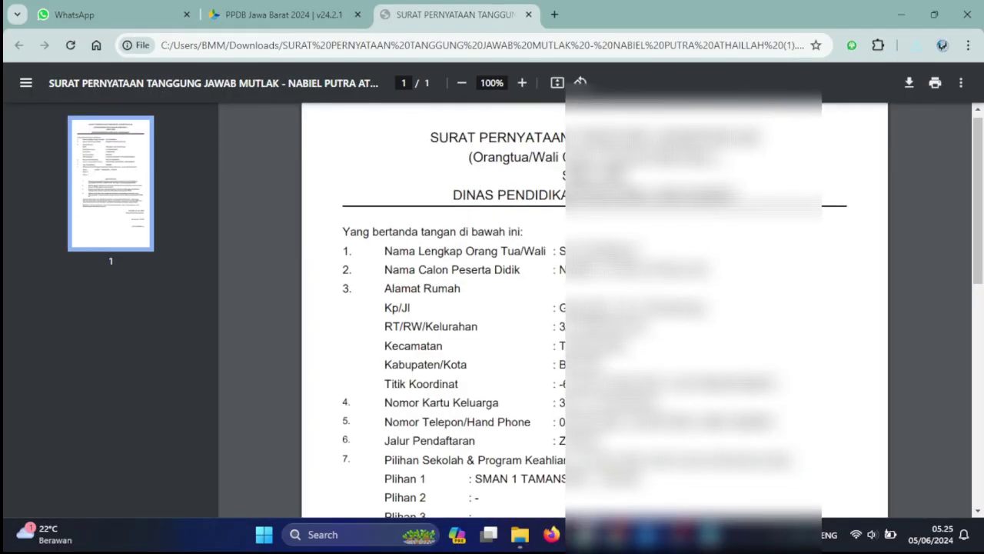
scroll(594, 308, "down", 1)
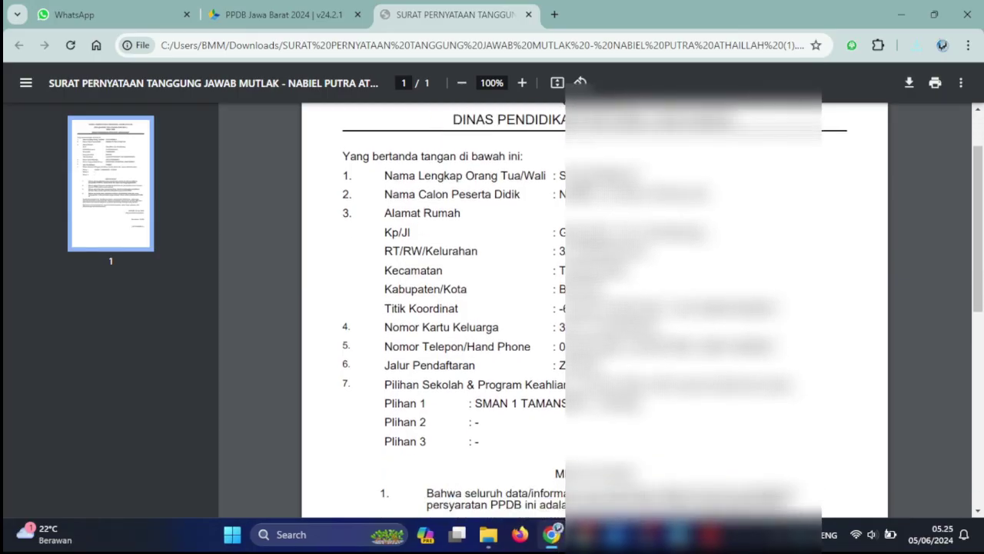
scroll(563, 240, "down", 1)
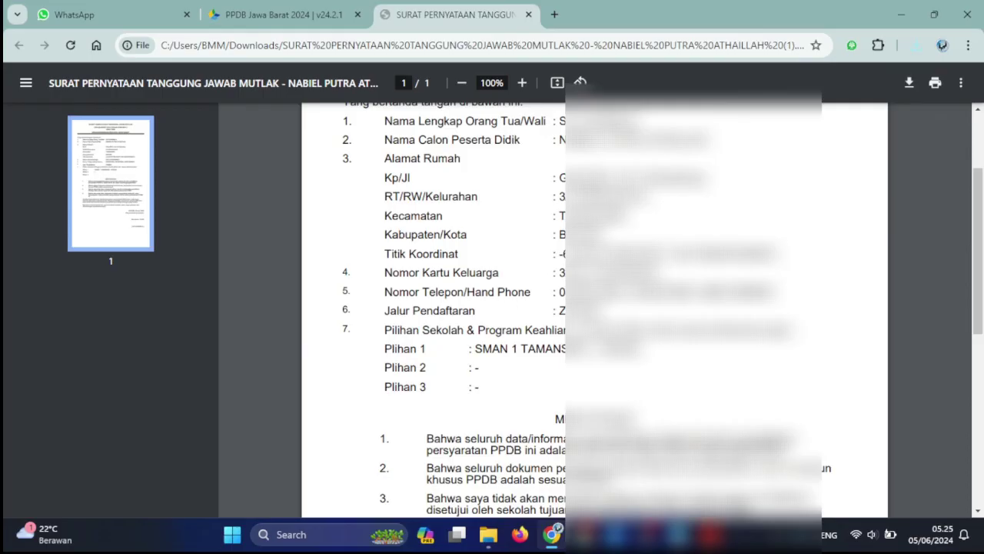
scroll(523, 293, "down", 2)
scroll(594, 307, "down", 4)
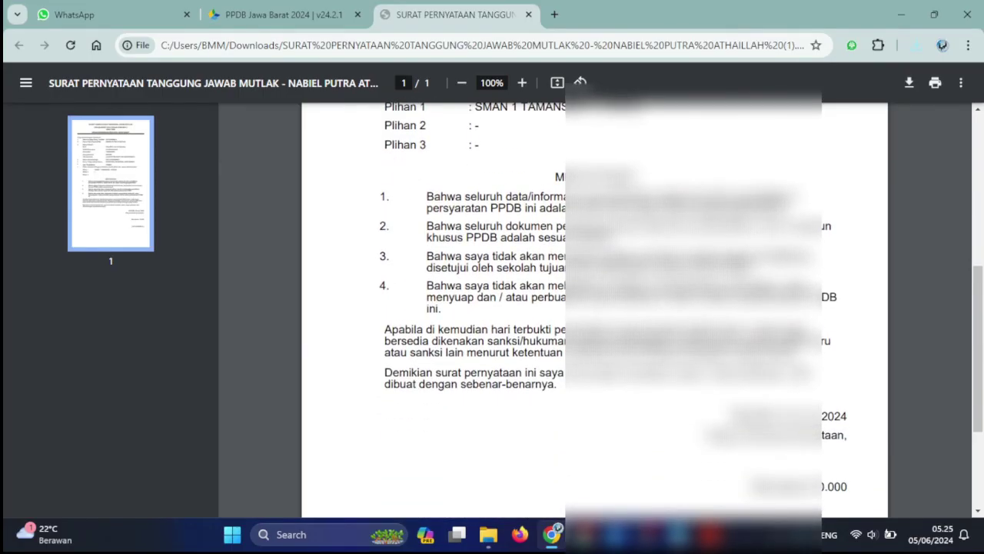
scroll(594, 308, "down", 3)
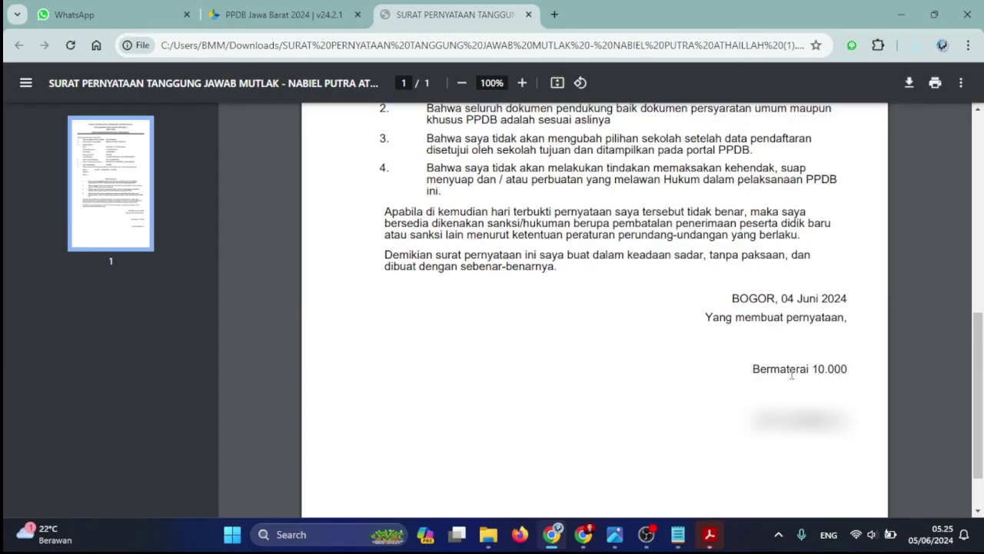
left_click(528, 16)
Review the Konfirmasi stage, including the upload area for the signed statement letter and the option to submit the registration
scroll(530, 394, "down", 2)
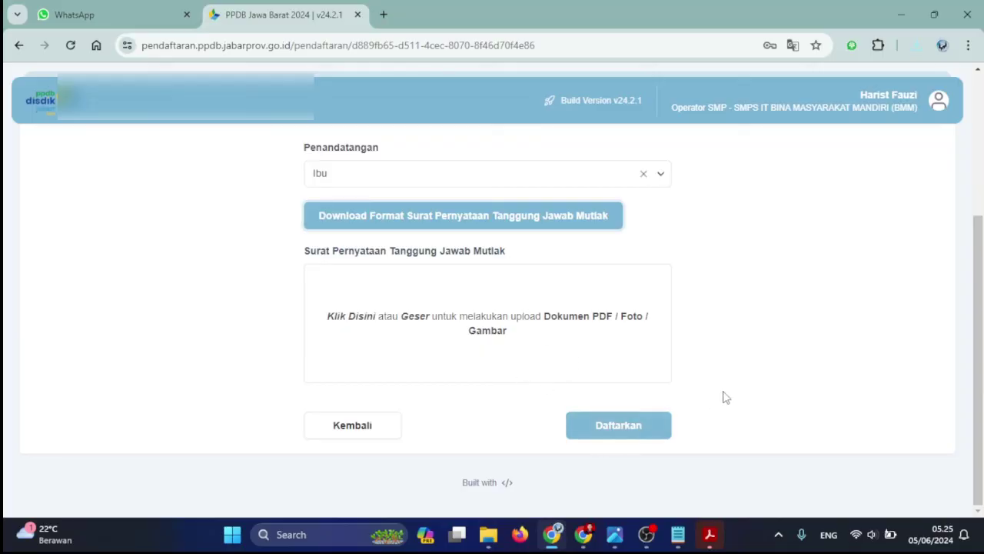
scroll(723, 396, "up", 1)
scroll(738, 369, "up", 3)
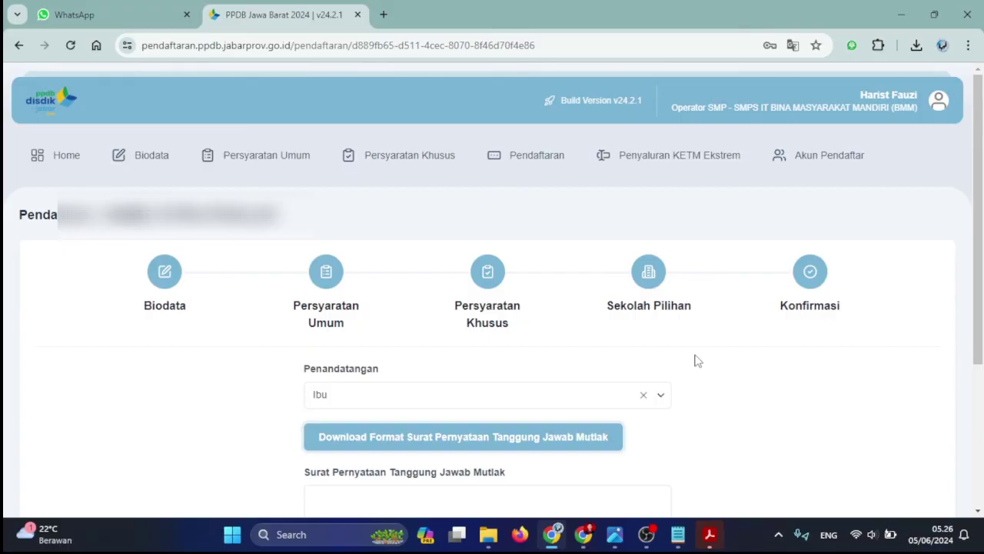
Switch to the browser window with YouTube and view the header of the channel's video page
mouse_move(584, 535)
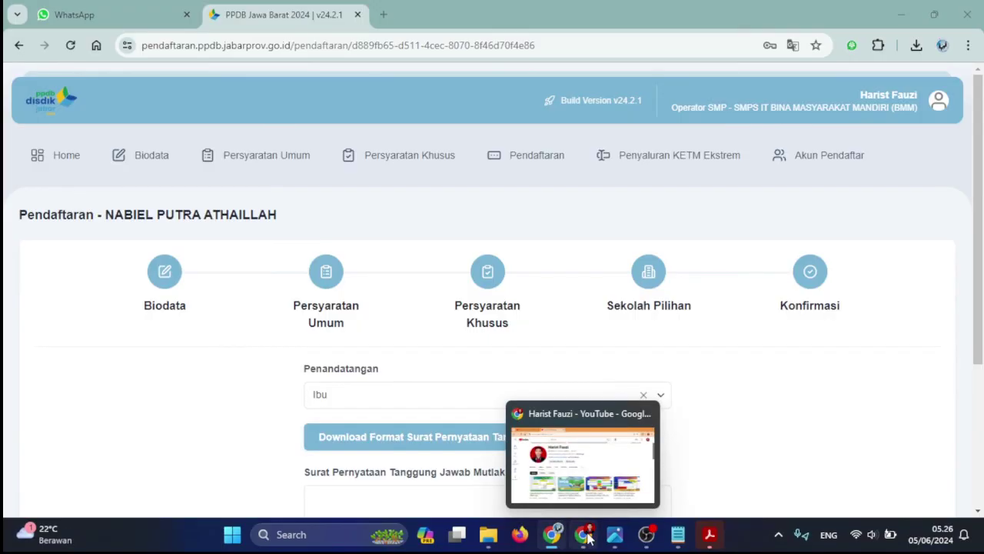
left_click(591, 486)
scroll(638, 275, "up", 2)
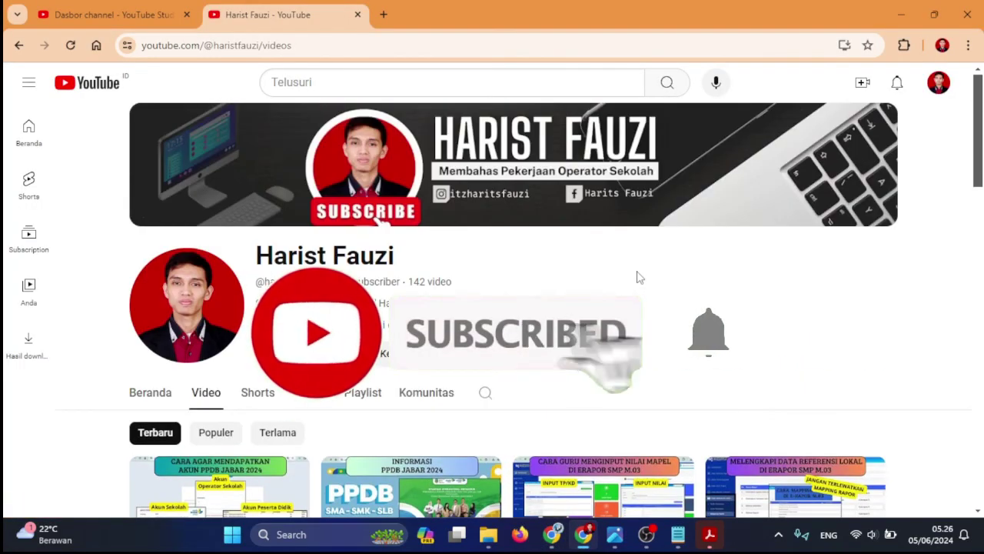